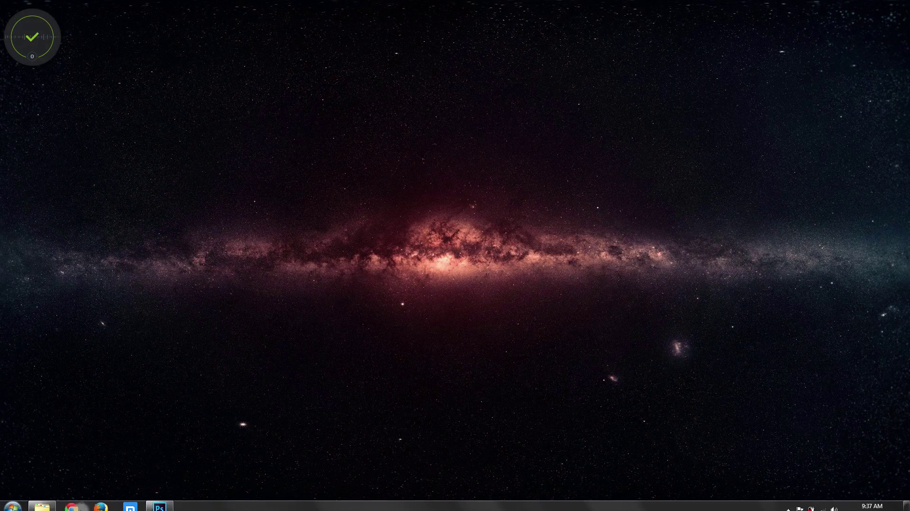
- Preview the finished watercolor picture person-6.jpg from the Watercolor Effect folder, and close it to get back to Photoshop
click(41, 500)
double_click(141, 71)
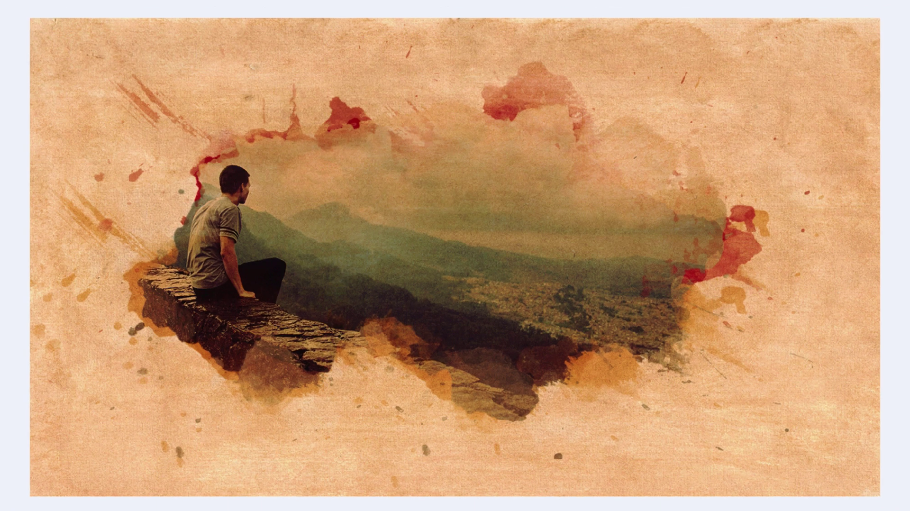
click(897, 5)
click(740, 5)
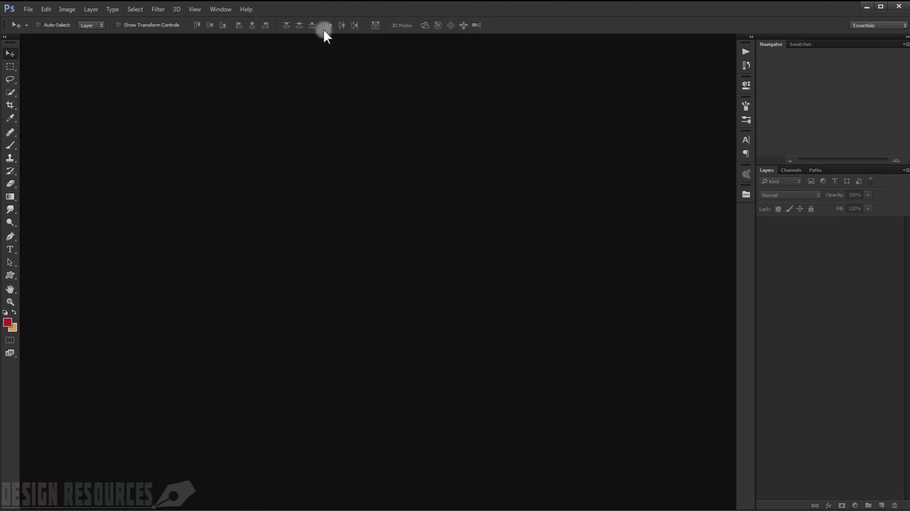
- Create a new 1280 x 720 px document at 72 pixels/inch with white contents, and convert its Background into a regular layer
click(30, 10)
click(34, 17)
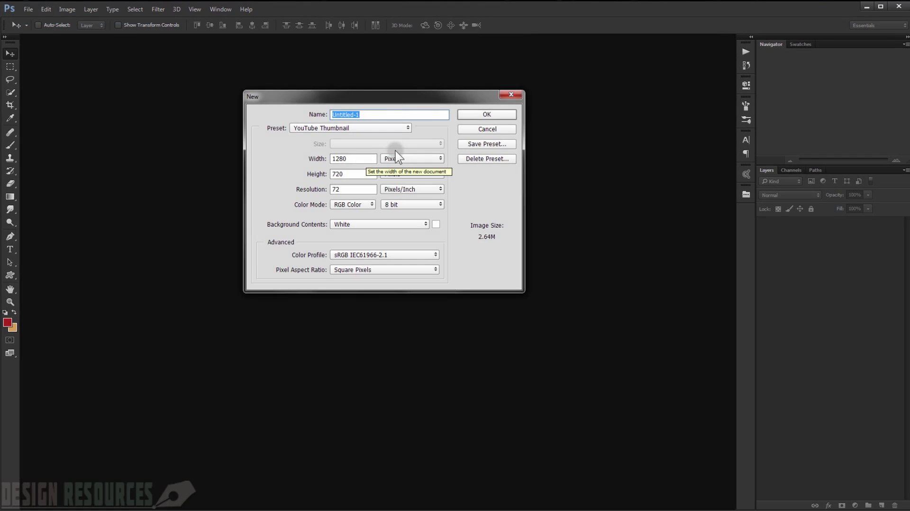
click(467, 116)
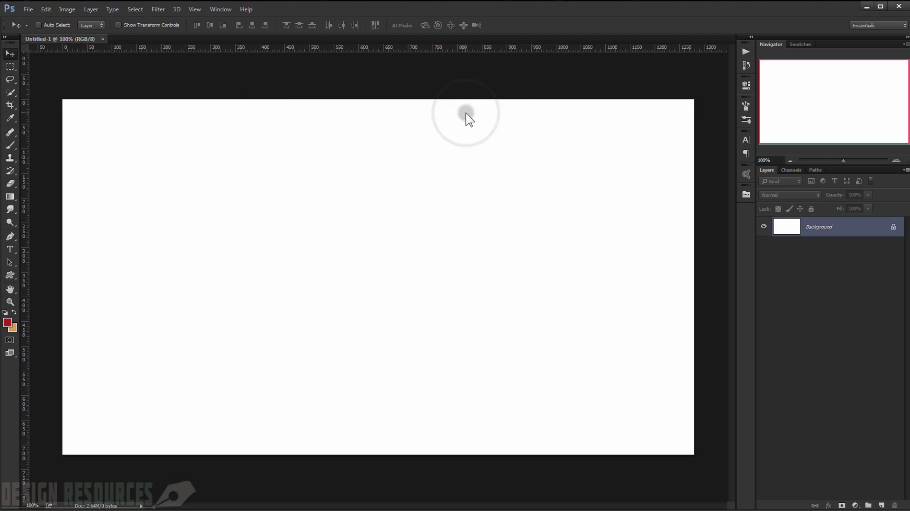
double_click(795, 232)
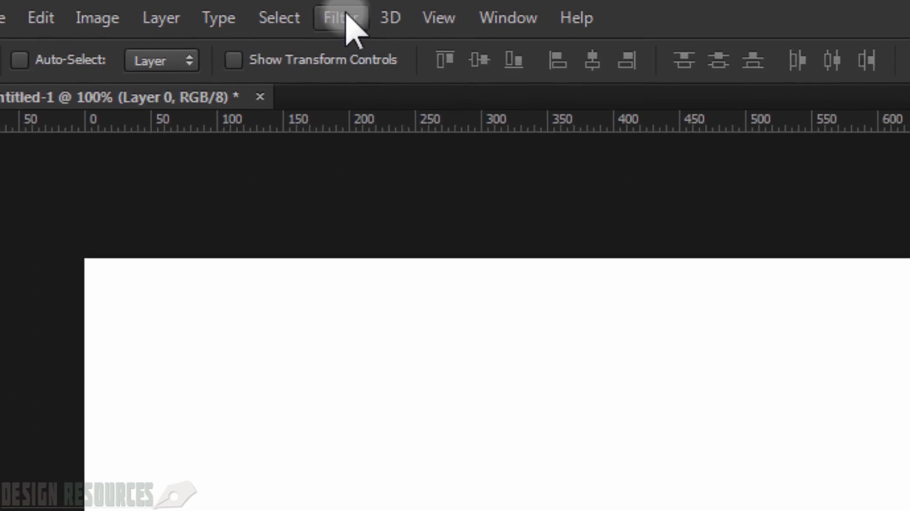
- Apply the Texturizer filter to Layer 0 with Canvas texture, 75% scaling, relief 3 and light from Top Right
click(346, 17)
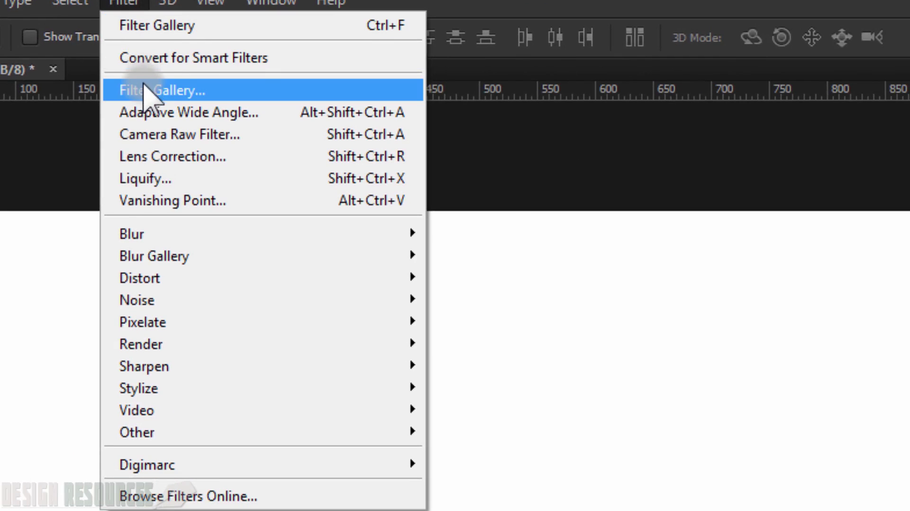
click(239, 91)
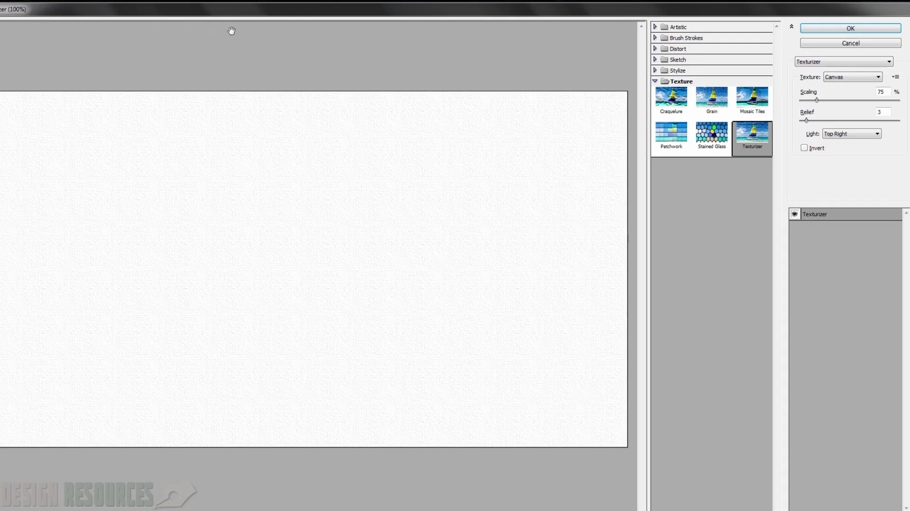
click(656, 81)
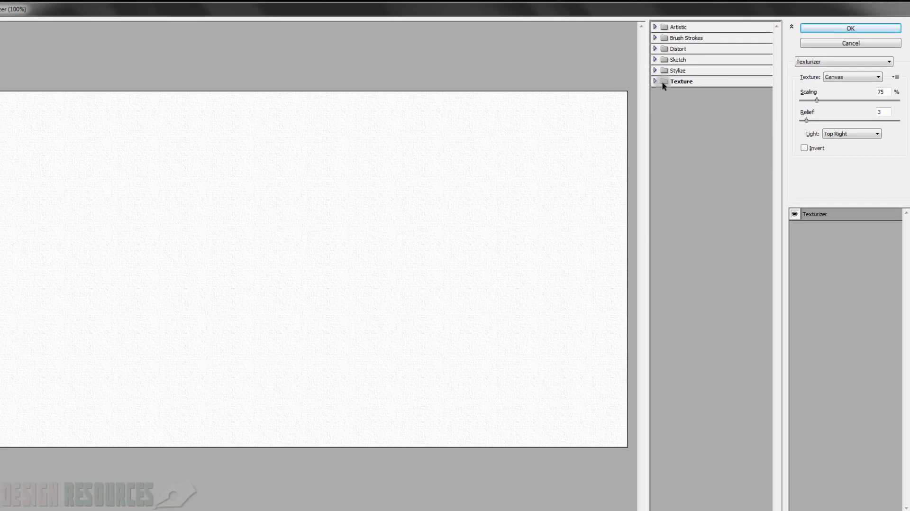
click(663, 83)
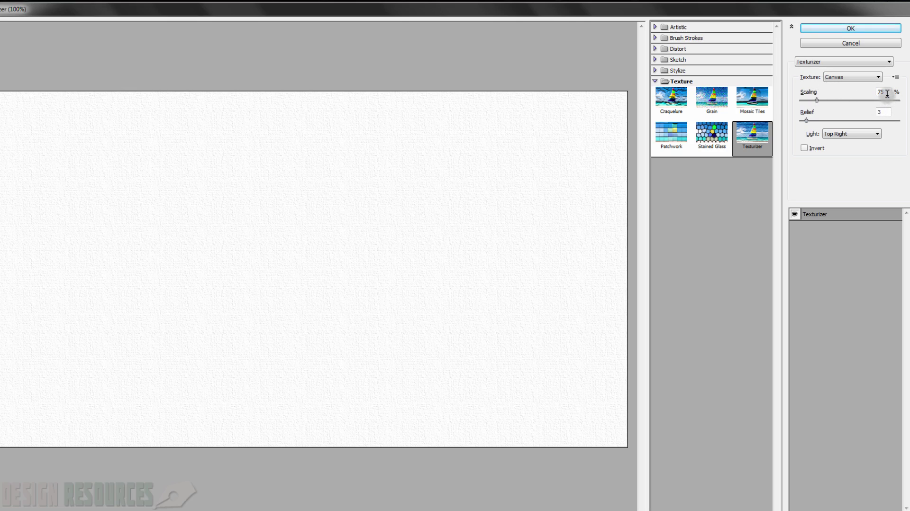
click(881, 114)
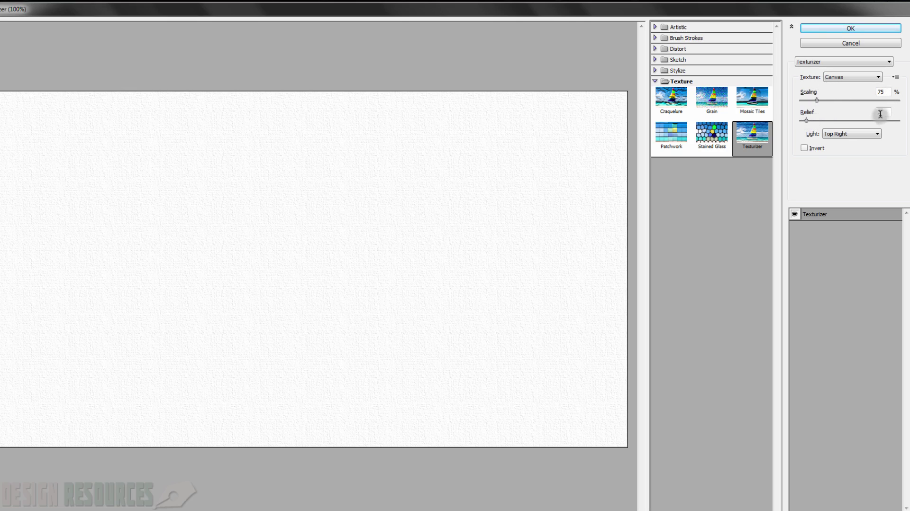
click(811, 135)
click(855, 134)
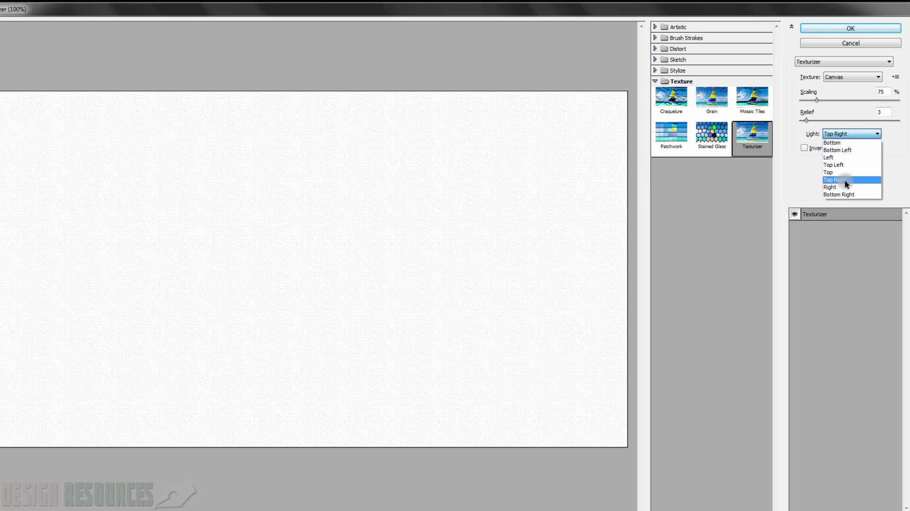
click(838, 183)
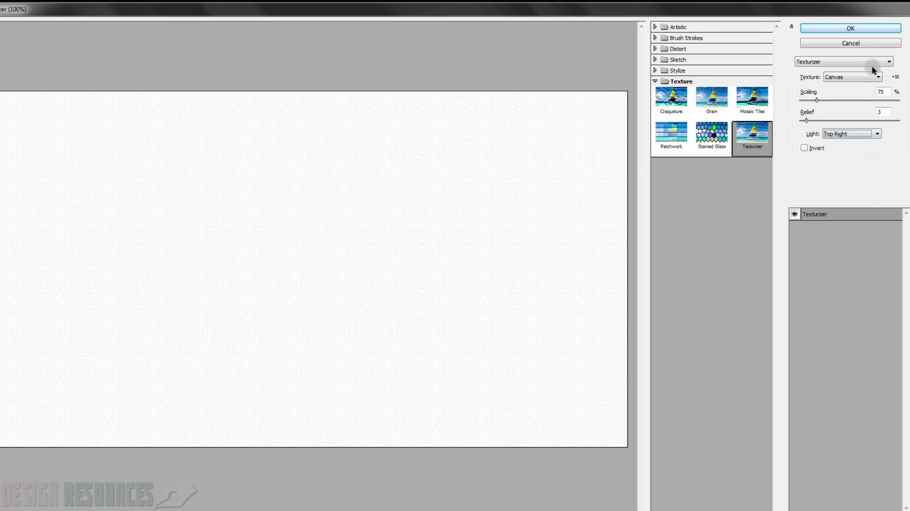
click(851, 29)
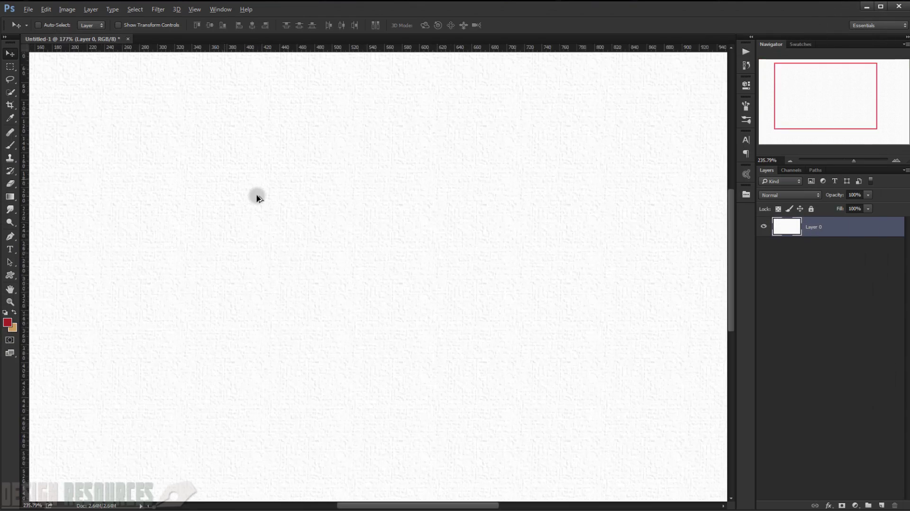
scroll(257, 198, down, 4)
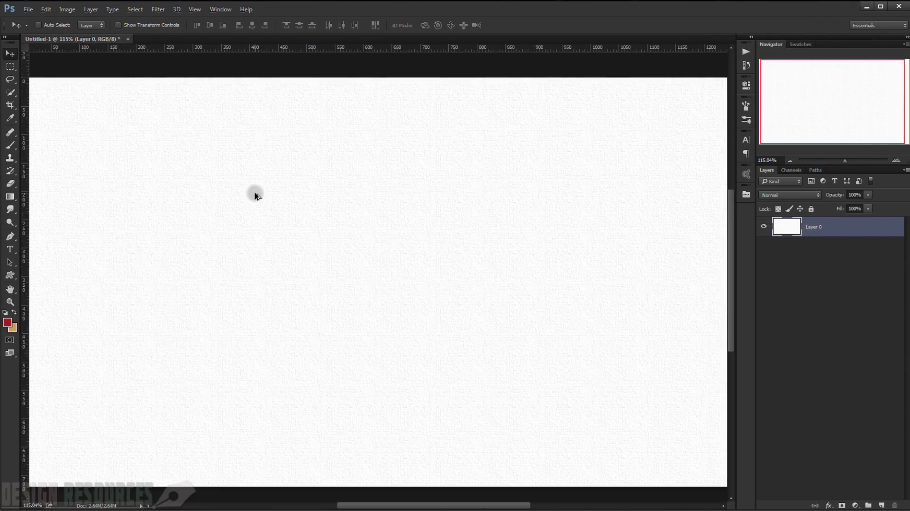
scroll(256, 196, down, 2)
scroll(257, 197, up, 1)
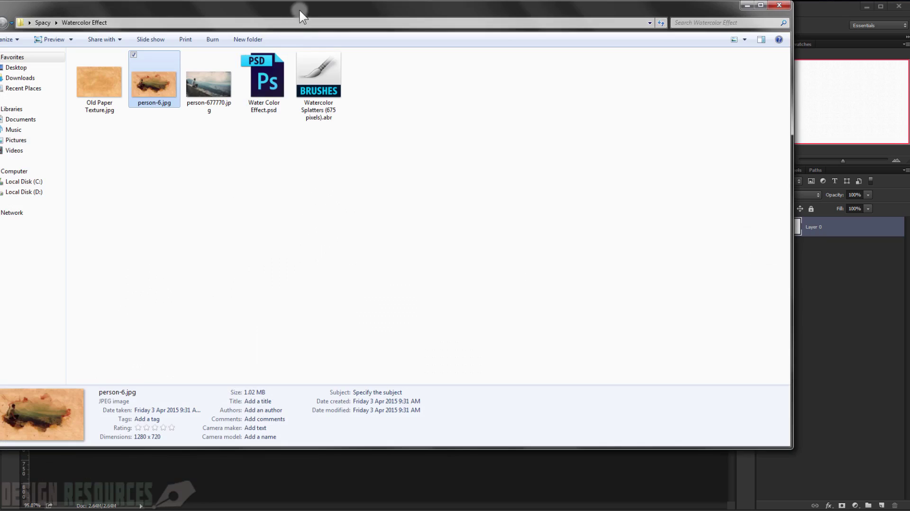
- Place person-677770.jpg in the document and scale it down around its centre, leaving a margin of textured paper on all sides
drag(298, 10, 572, 118)
drag(486, 181, 198, 231)
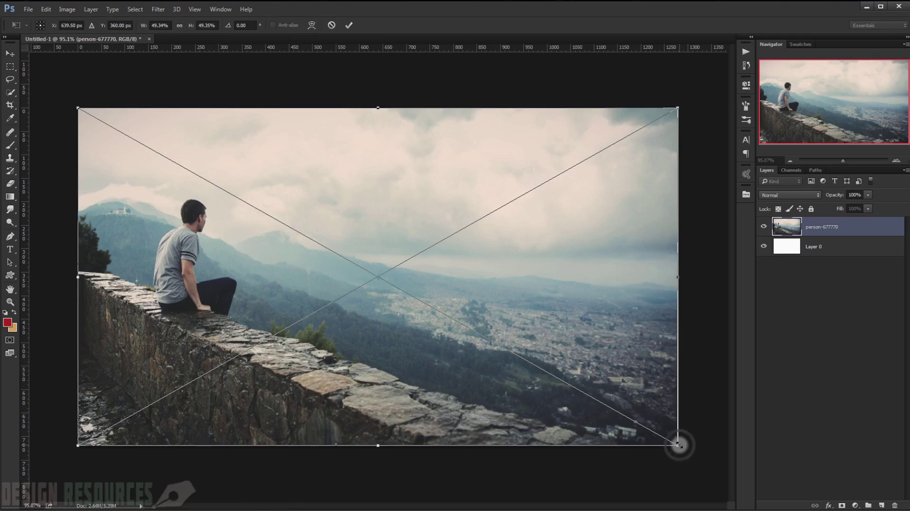
drag(678, 444, 627, 421)
key(Return)
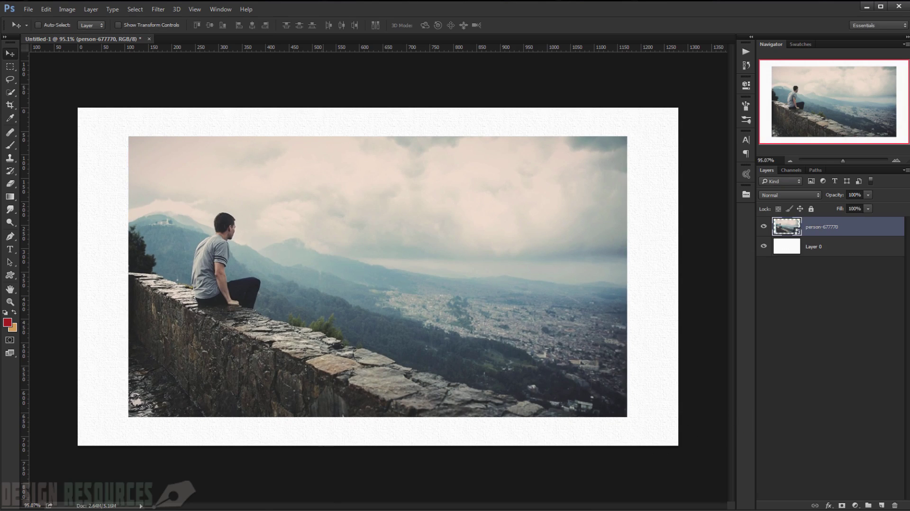
- Place Old Paper Texture.jpg above the photo and stretch it to cover the whole canvas
key(alt+Tab)
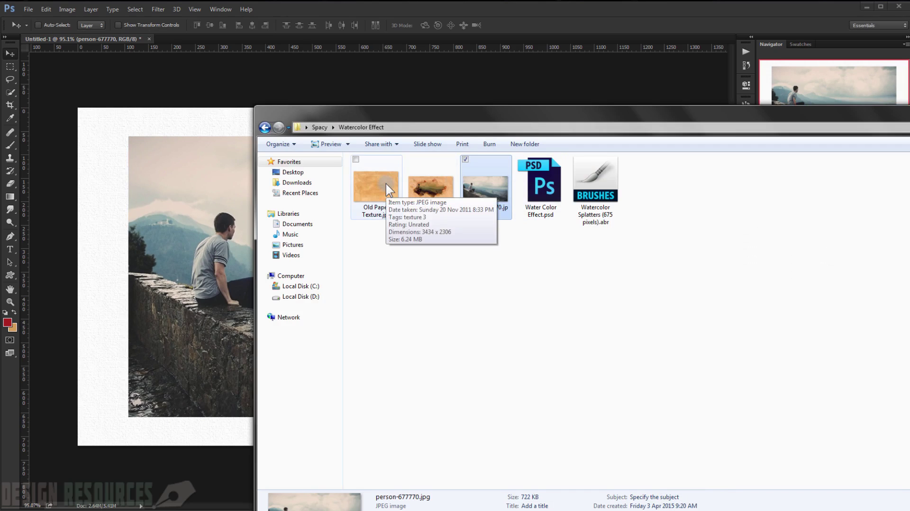
drag(385, 184, 205, 212)
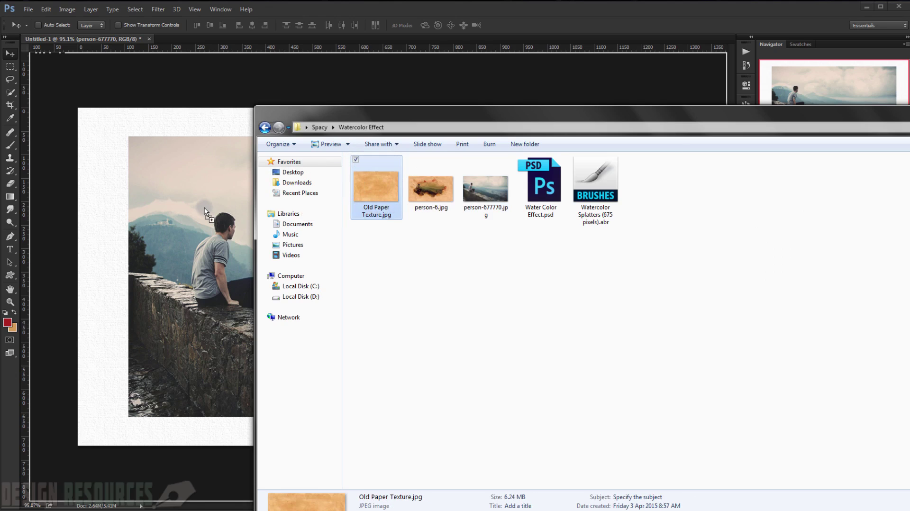
drag(206, 212, 205, 212)
drag(410, 297, 332, 272)
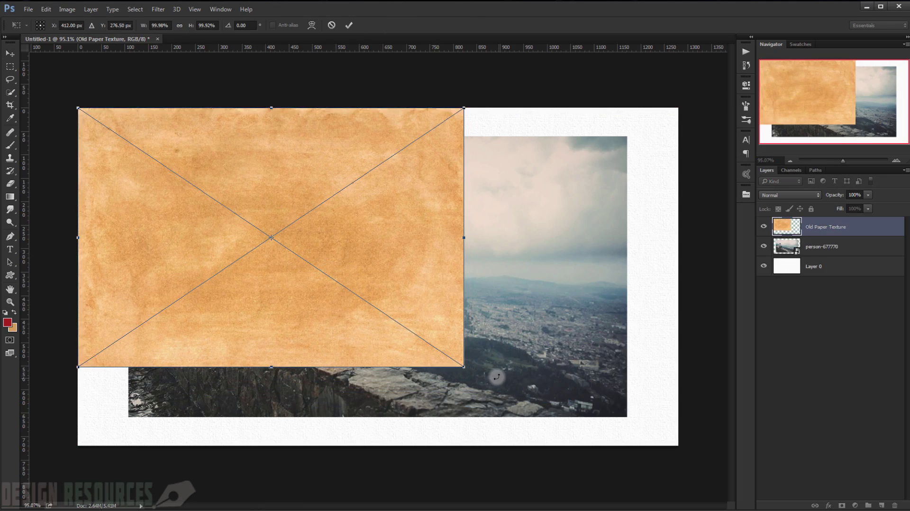
drag(464, 367, 680, 446)
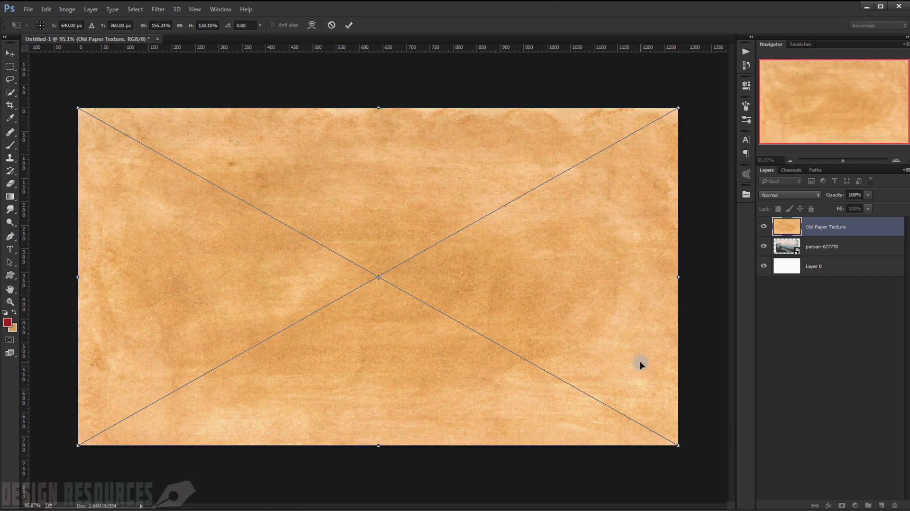
key(Return)
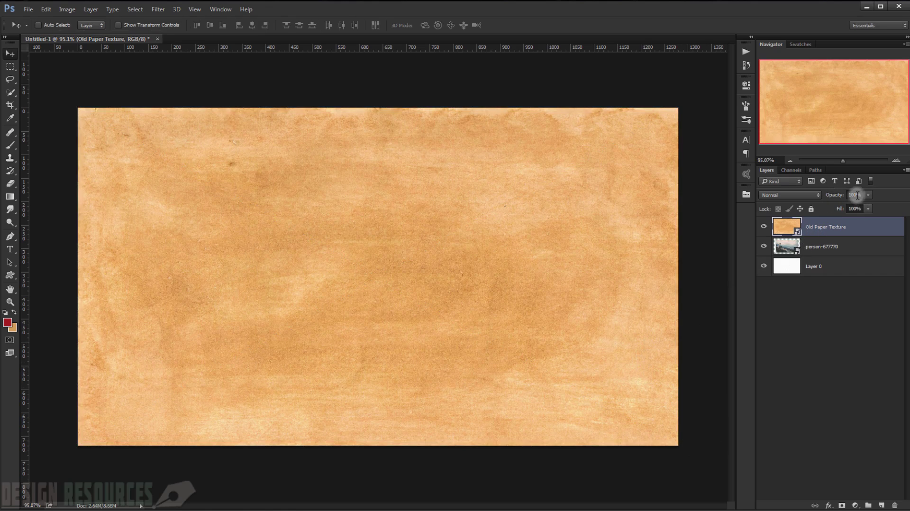
- Set the Old Paper Texture layer's blend mode to Linear Burn and its opacity to 50%
click(811, 196)
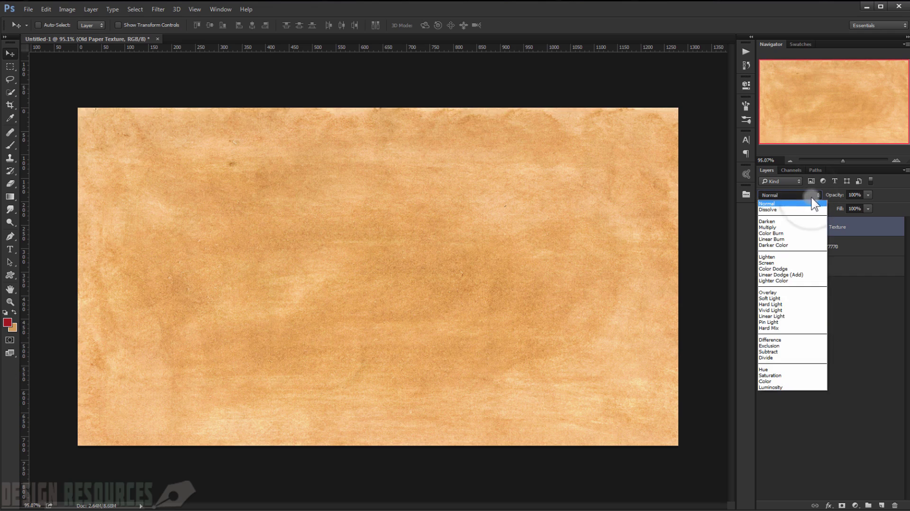
click(793, 239)
double_click(862, 196)
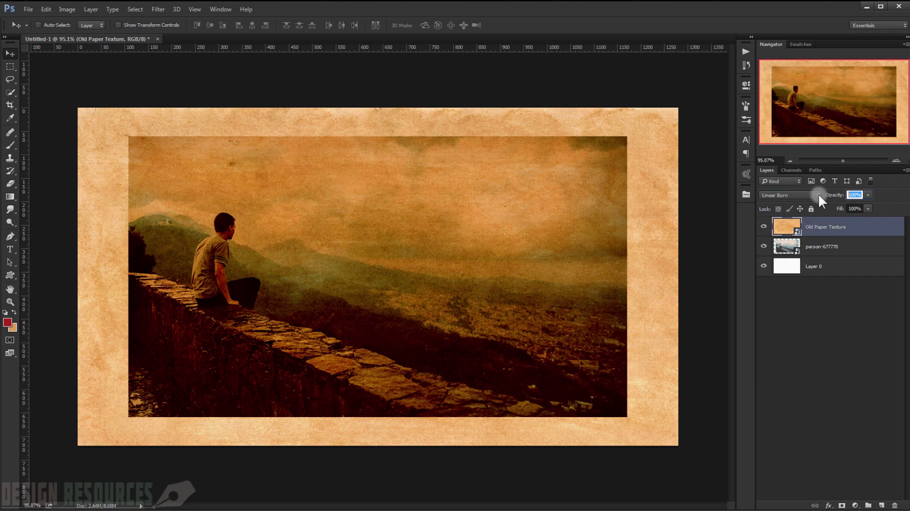
text(50)
key(Return)
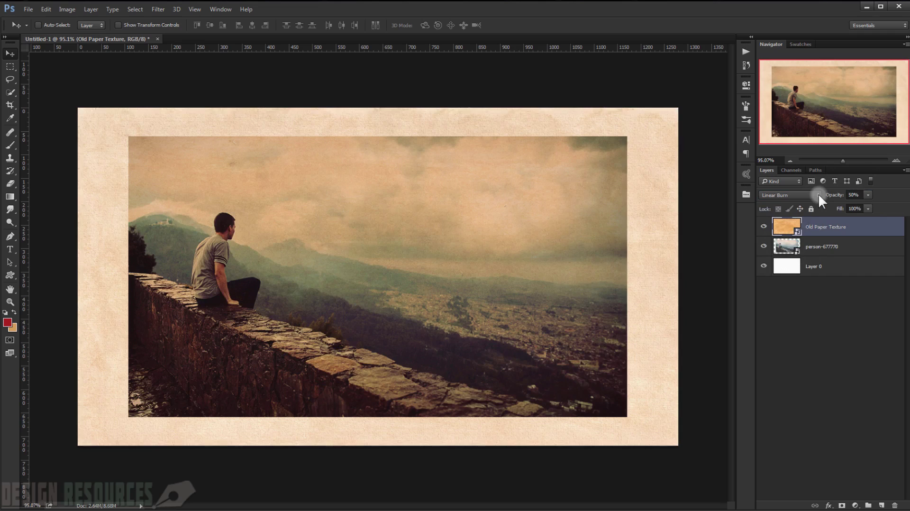
- Add a black layer mask that hides the person-677770 layer, and activate the Brush tool with white as the foreground colour
click(864, 247)
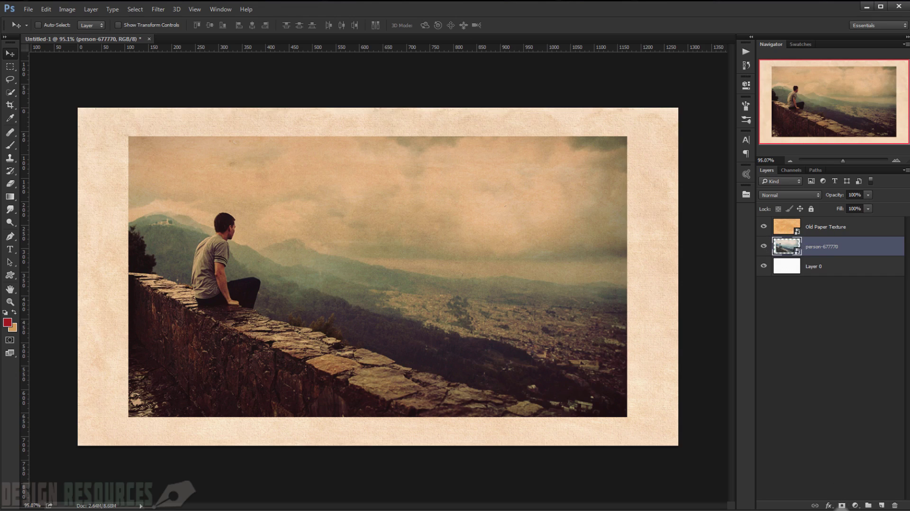
alt+click(844, 505)
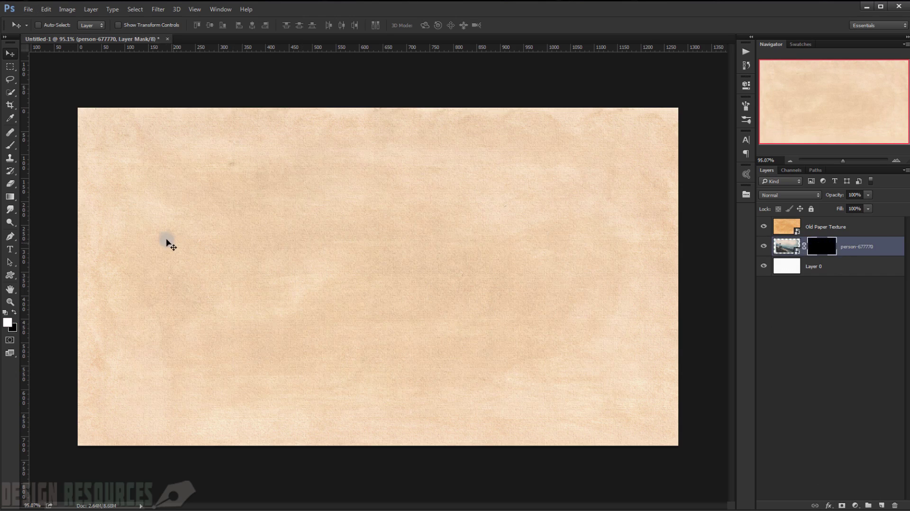
click(10, 146)
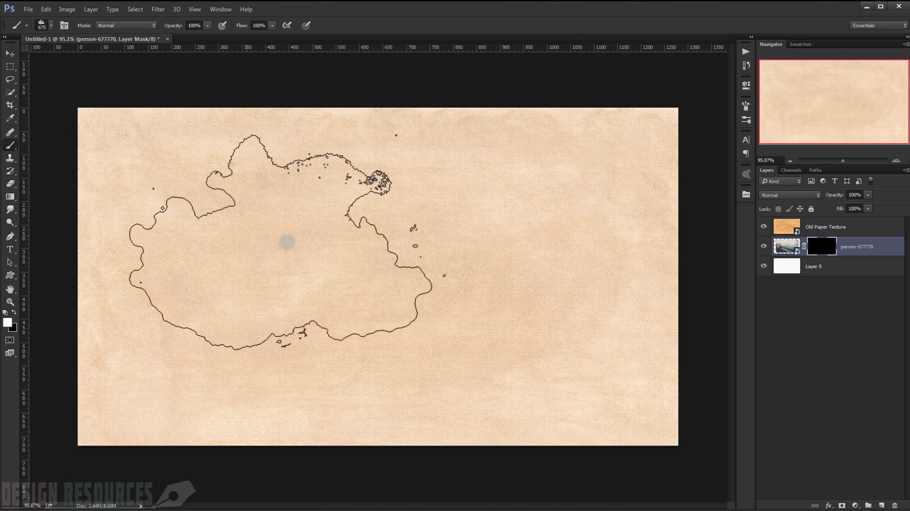
- Try revealing the seated man by stamping the photo's mask with a ragged watercolor splatter brush at 572 px, and undo it
right_click(287, 242)
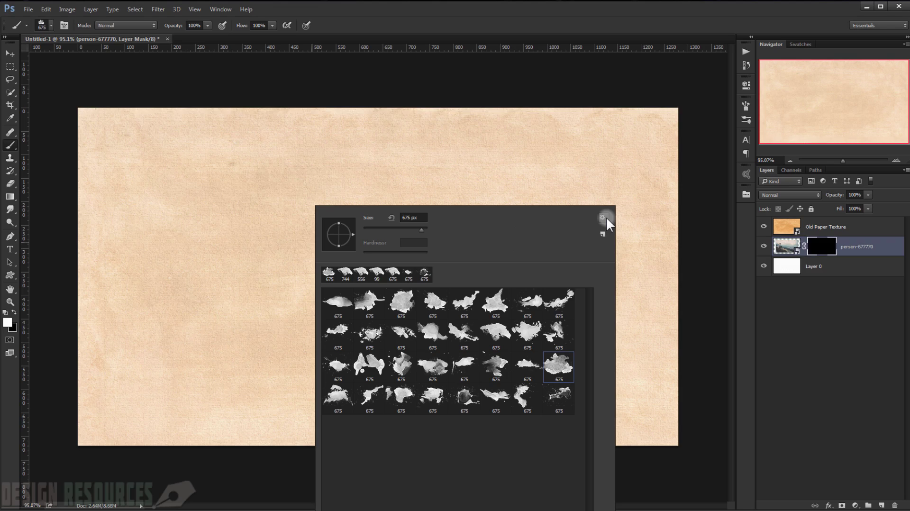
click(495, 365)
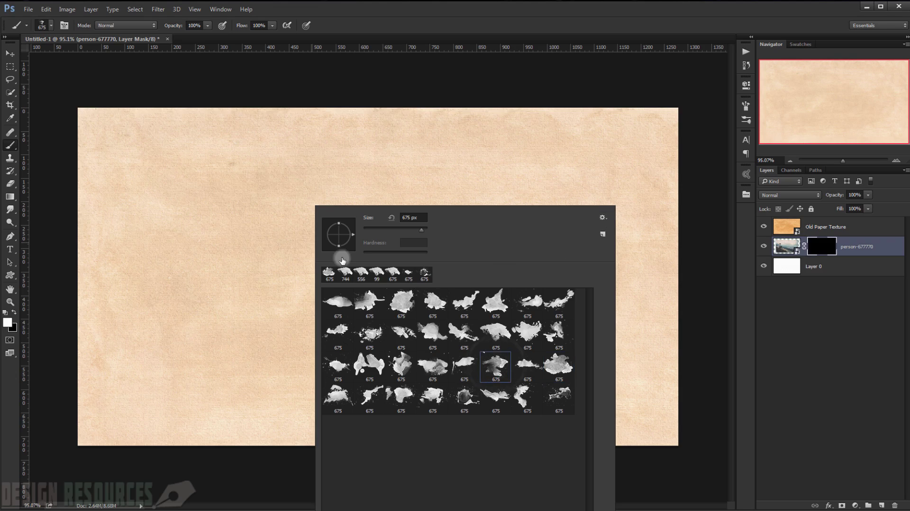
click(475, 29)
drag(378, 276, 353, 273)
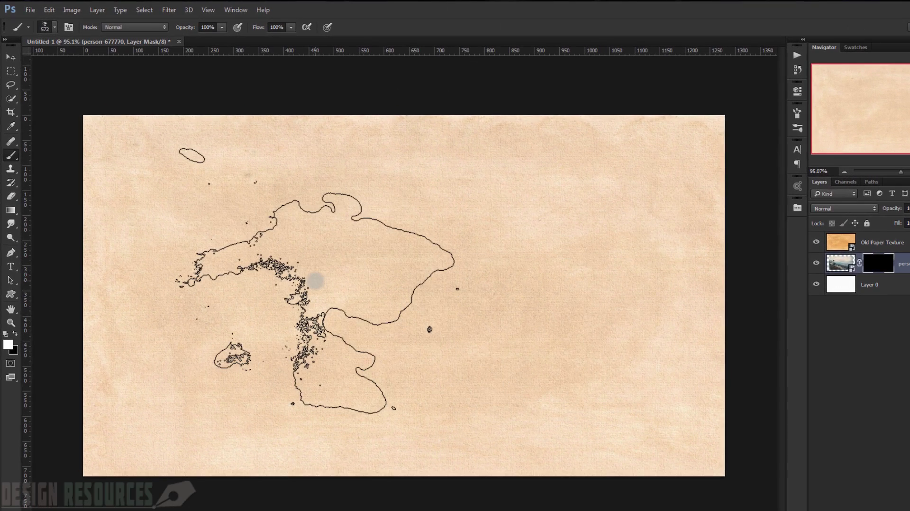
click(316, 281)
click(247, 285)
click(322, 289)
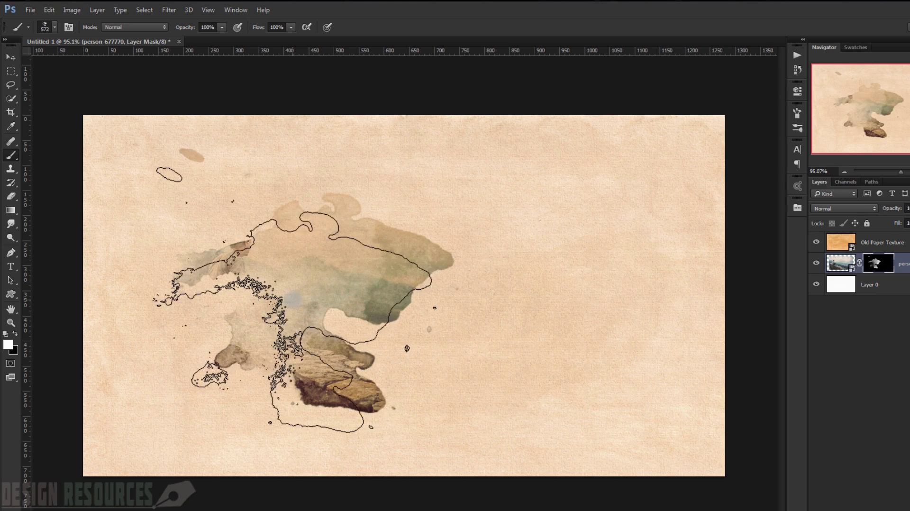
click(308, 298)
key(ctrl+z)
- Try a smaller 404 px stamp of the same splatter brush on the mask over the man, and undo it
drag(304, 297, 261, 298)
click(258, 294)
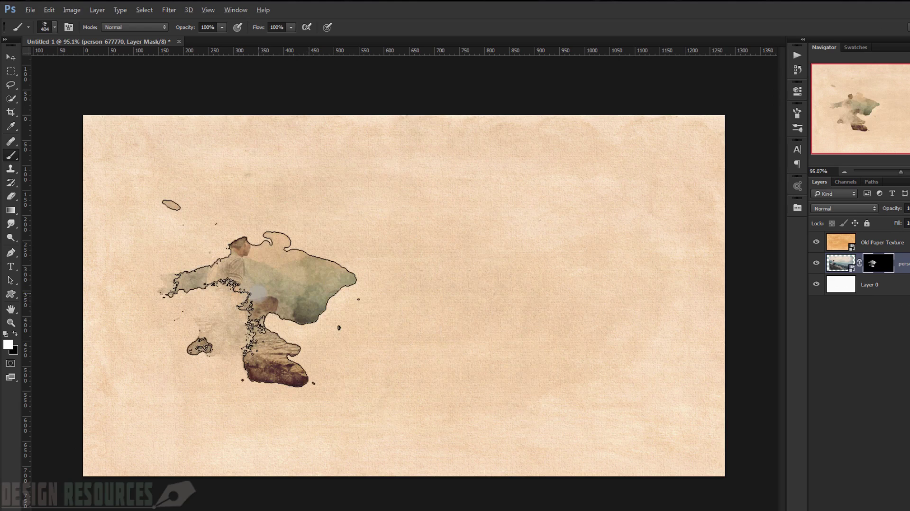
key(ctrl+z)
- Choose the broad cloud-like splatter brush in the third row of presets and set its size to 484 px
right_click(315, 279)
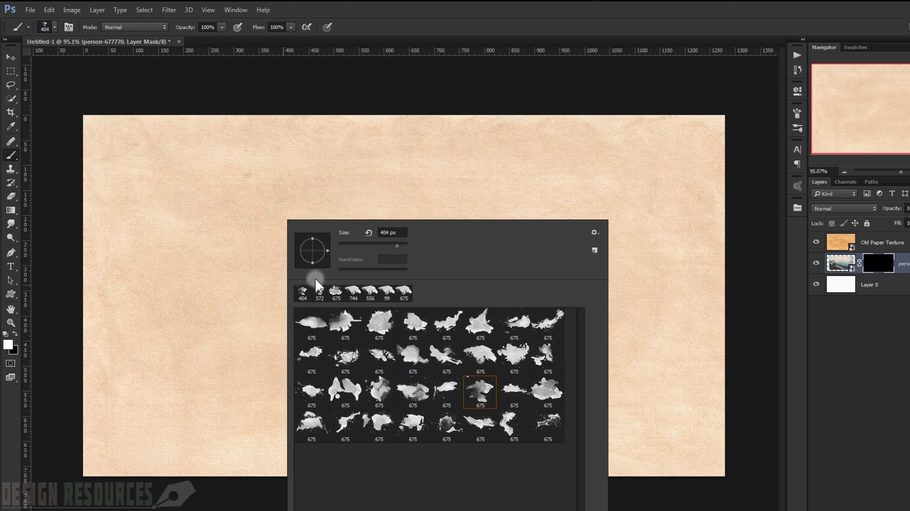
click(545, 389)
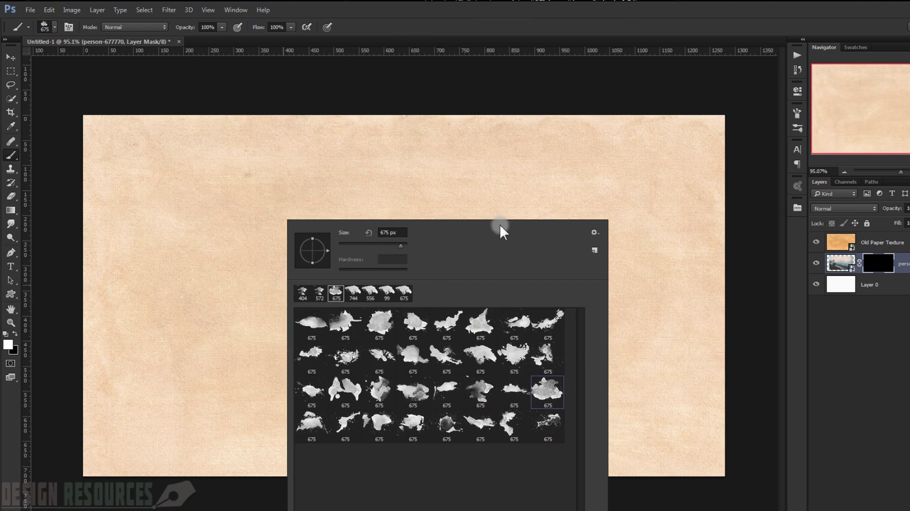
click(522, 4)
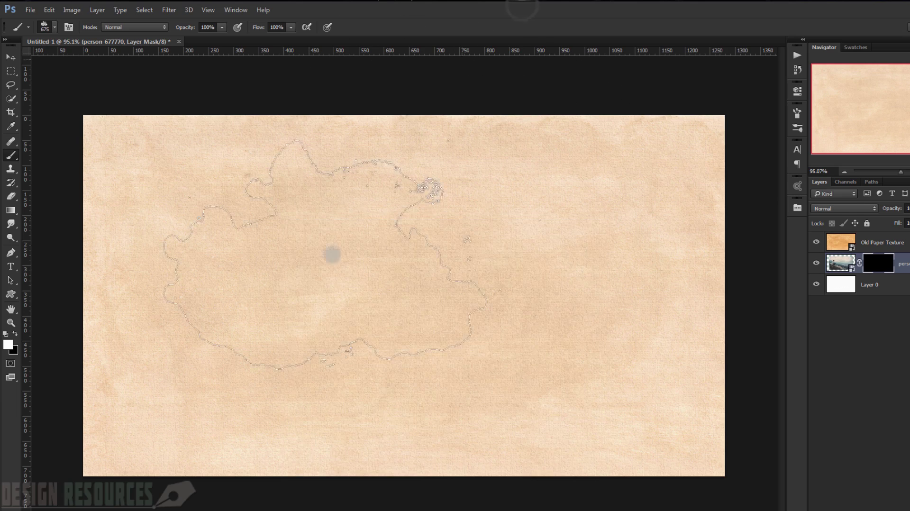
drag(326, 283, 268, 282)
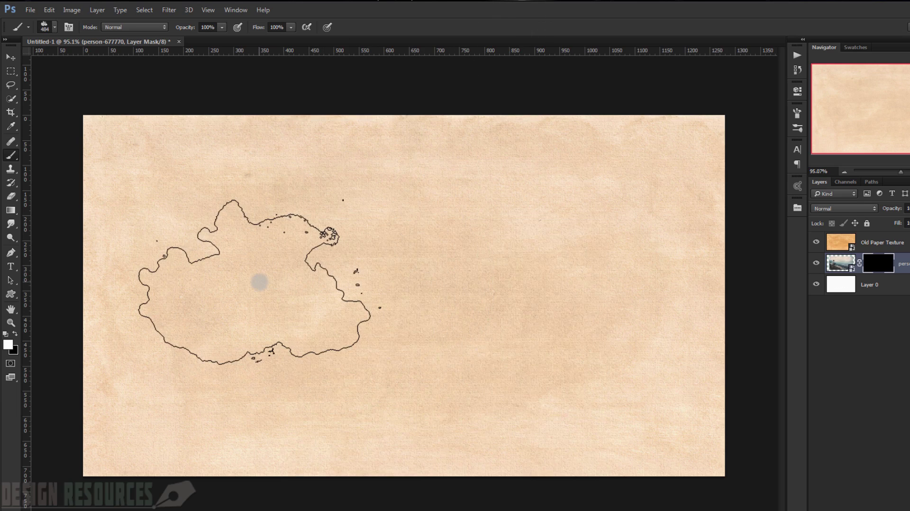
- Try stamping the photo's mask twice with the 484 px splatter over the seated man, and undo both stamps
click(256, 272)
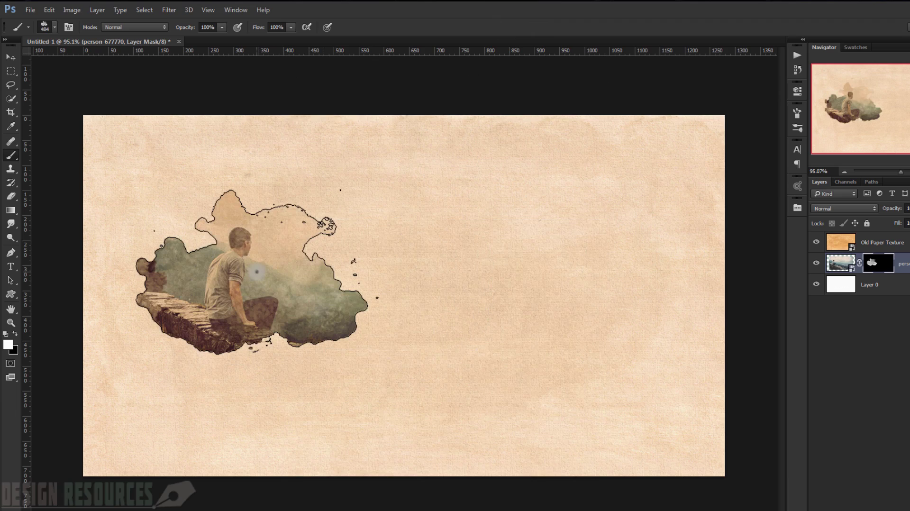
click(256, 272)
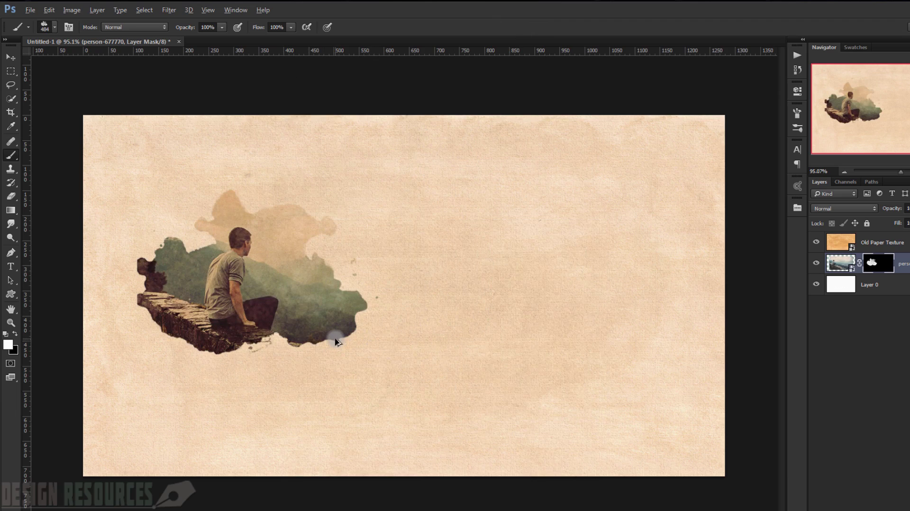
key(ctrl+alt+z)
key(ctrl+alt+z)
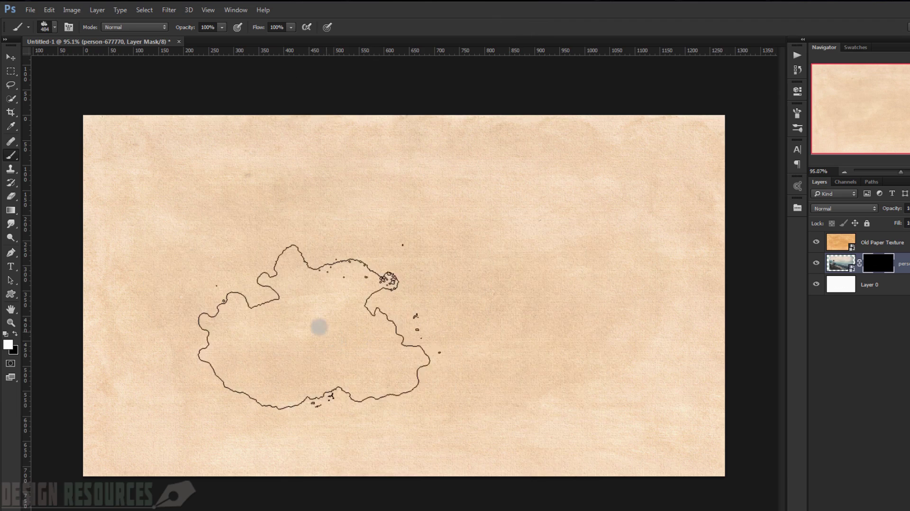
- Reveal the rock ledge and valley with one 484 px stamp on the mask, and switch to the streaky 675 px splatter brush
click(302, 311)
right_click(343, 222)
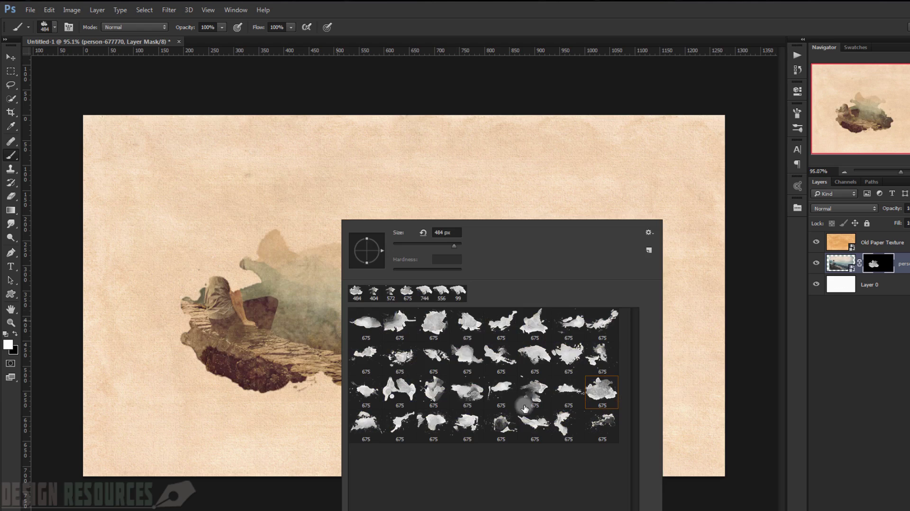
click(366, 392)
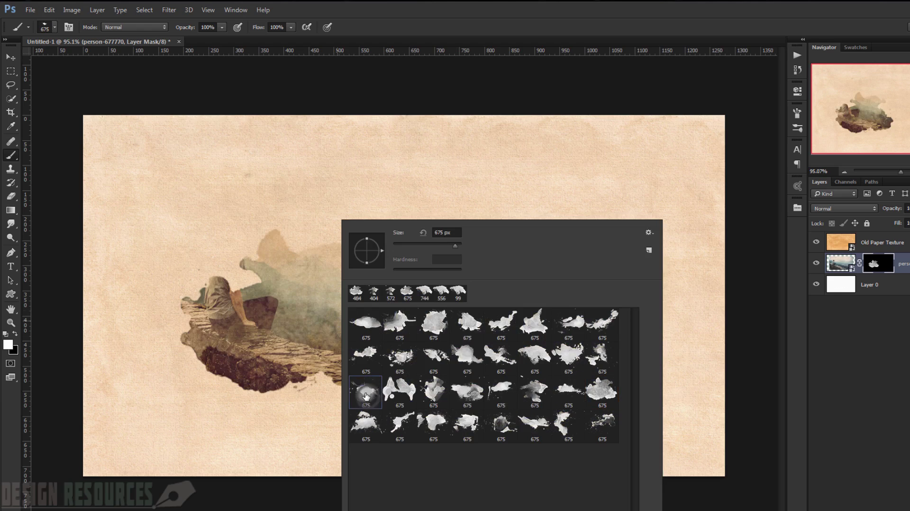
click(414, 34)
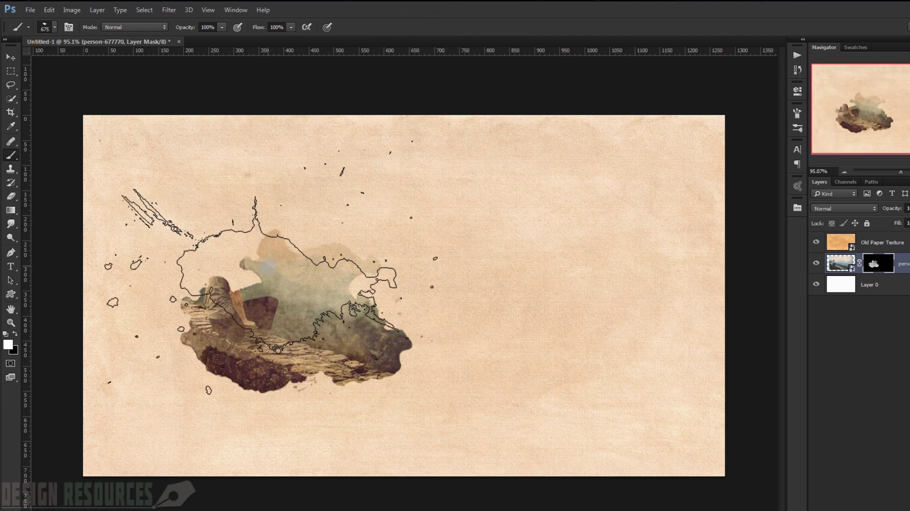
- Try revealing the man's upper body by stamping the mask with the streaky splatter brush at 675 px, and undo the stamps
drag(272, 266, 261, 264)
key(alt)
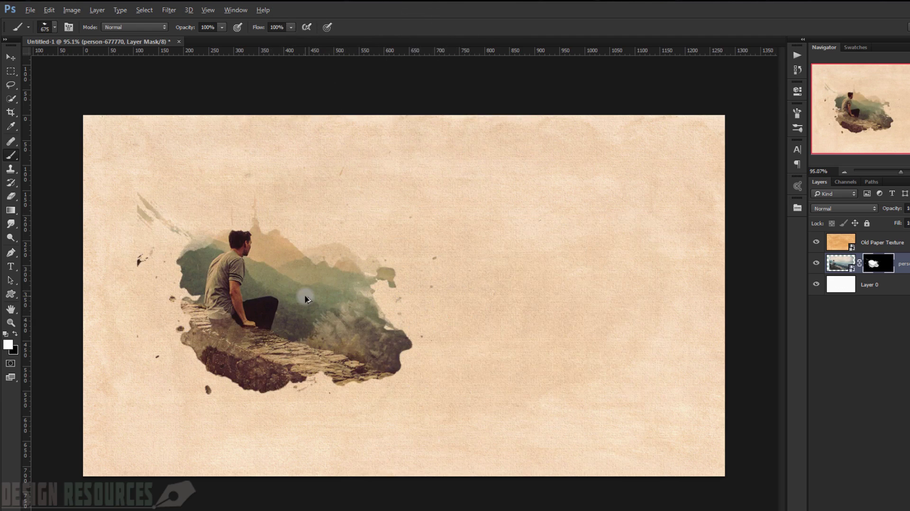
key(ctrl+alt+z)
key(ctrl+alt+z)
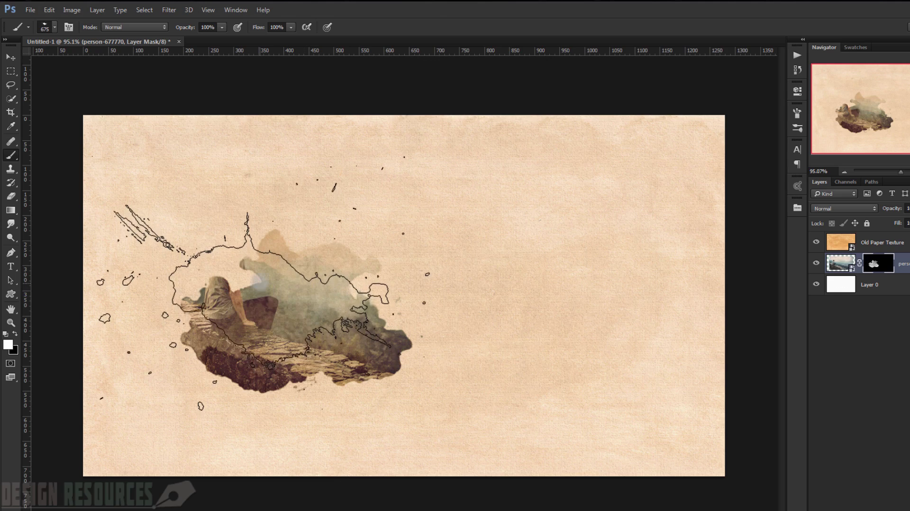
click(265, 273)
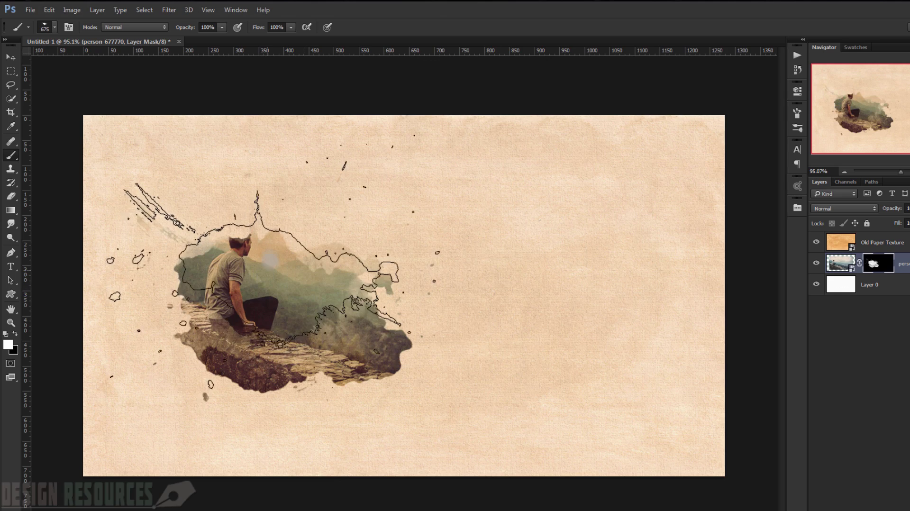
key(ctrl+z)
- Enlarge the streaky splatter brush to 747 px and stamp the mask around the man's upper body and lower over the ledge
drag(265, 250, 283, 252)
click(258, 254)
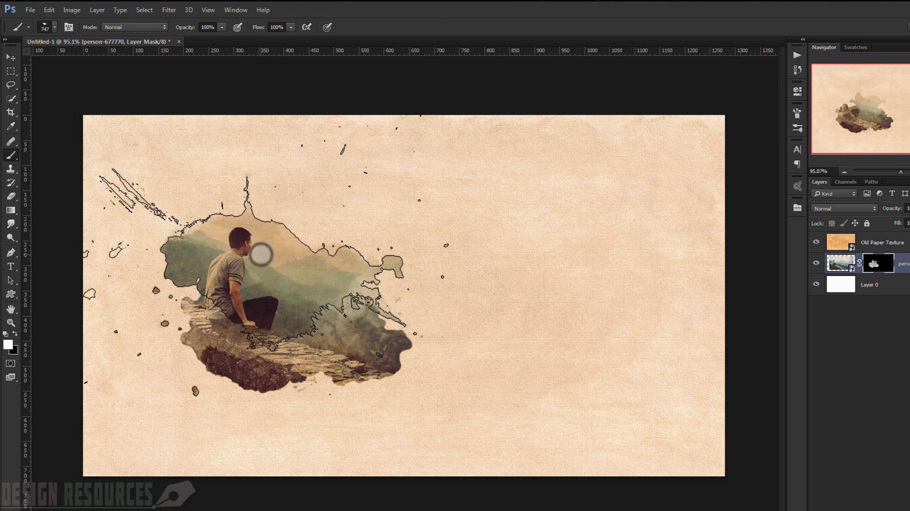
click(260, 304)
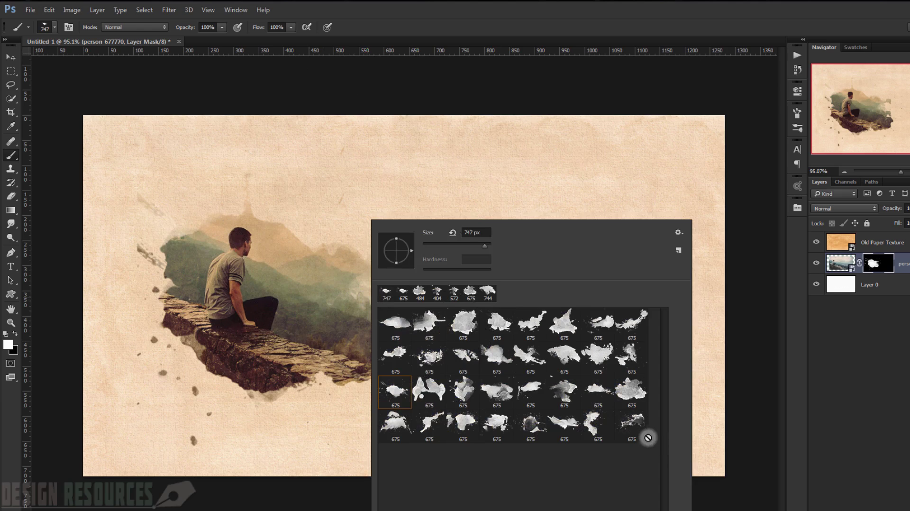
- Extend the valley away from the man by stamping the mask with the elongated 675 px splatter brush, its splattered end facing him
click(568, 431)
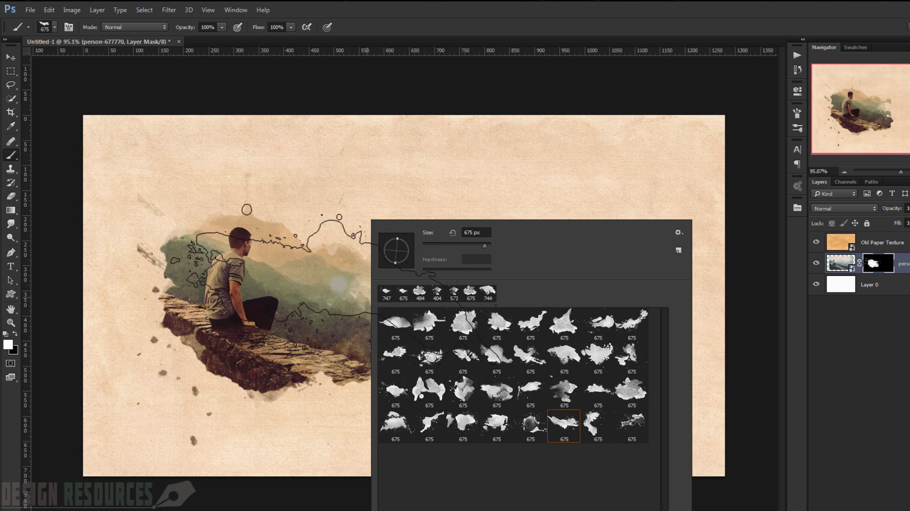
click(534, 38)
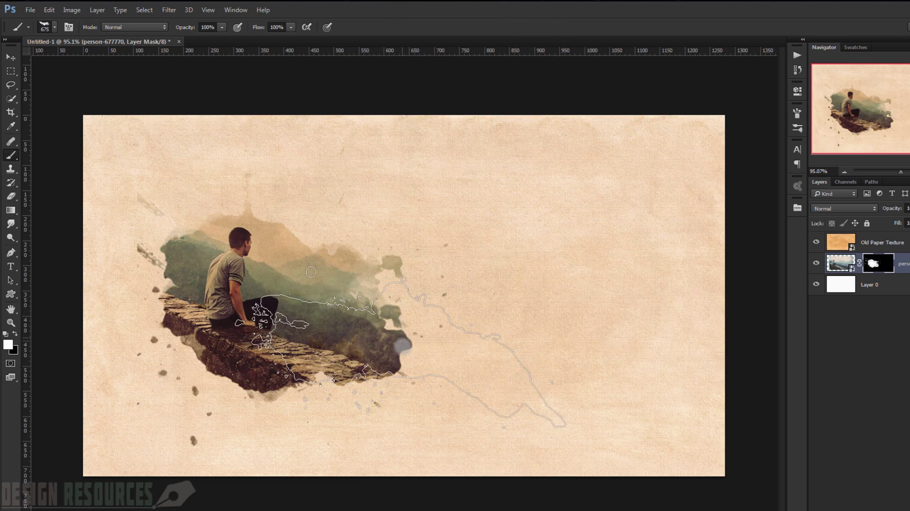
click(402, 347)
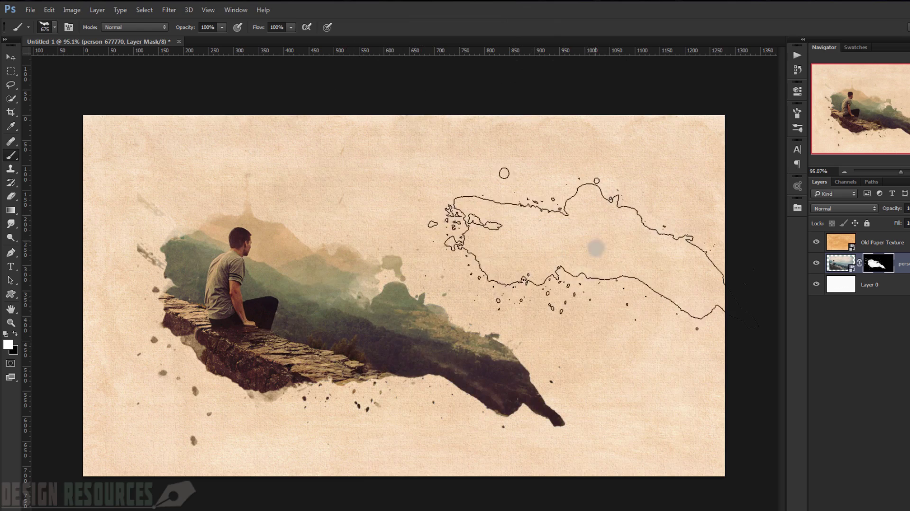
click(442, 292)
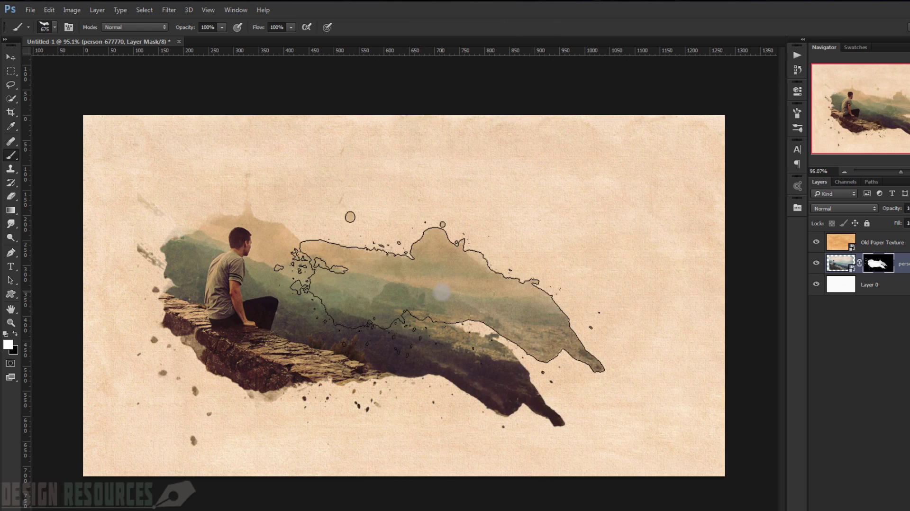
click(441, 291)
- Reveal the sky and far hills by stamping the mask with the broad ragged splatter brush at 574 px
right_click(485, 305)
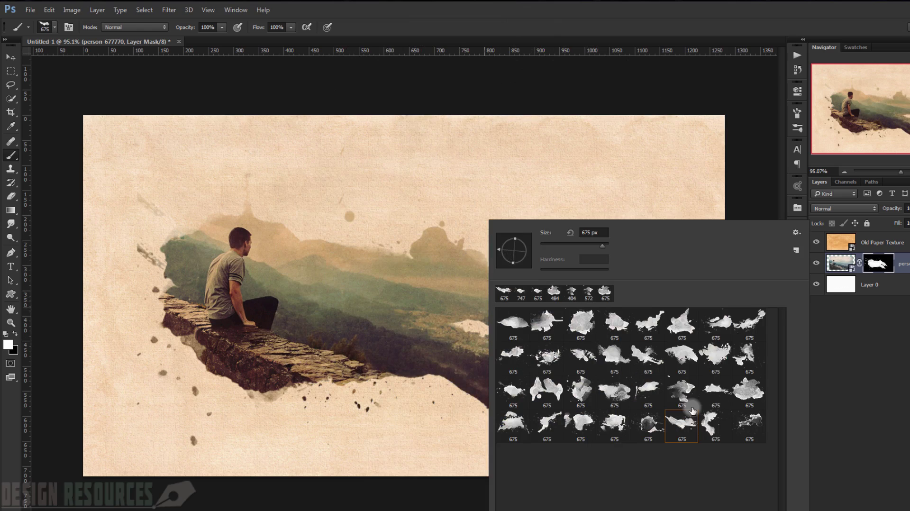
click(595, 337)
click(508, 60)
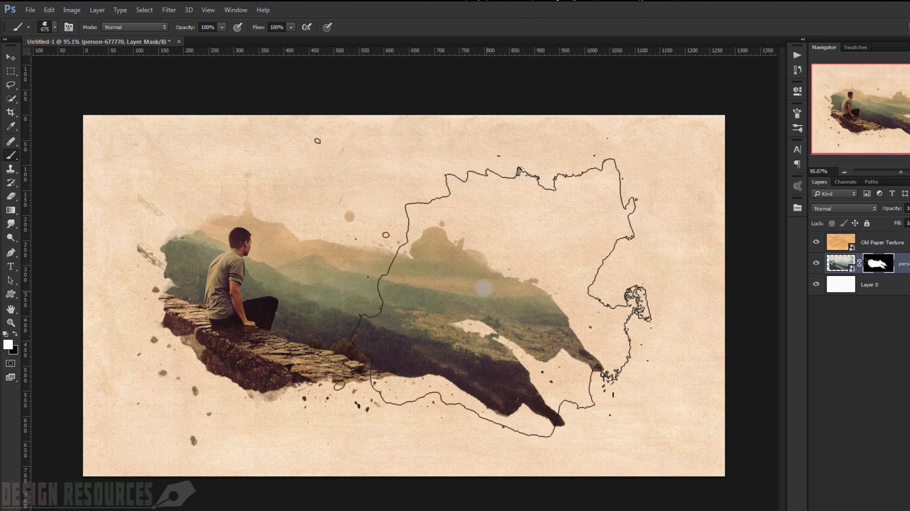
drag(476, 280, 441, 287)
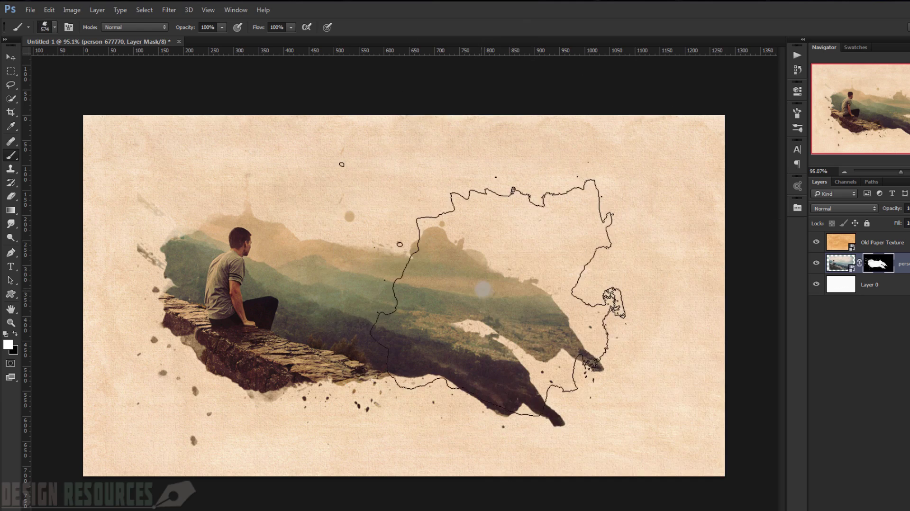
click(484, 287)
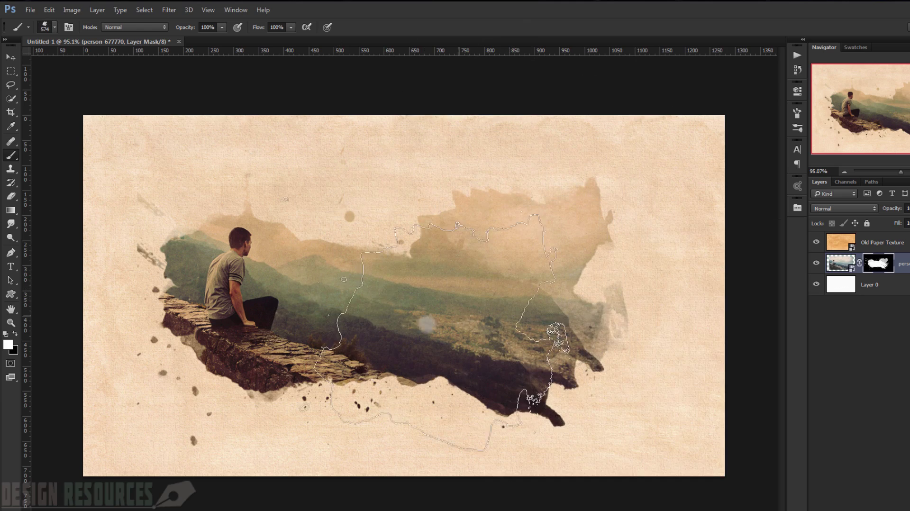
- Add a blank layer beneath the person-677770 layer and set the foreground colour to red #aa2424
scroll(389, 296, down, 2)
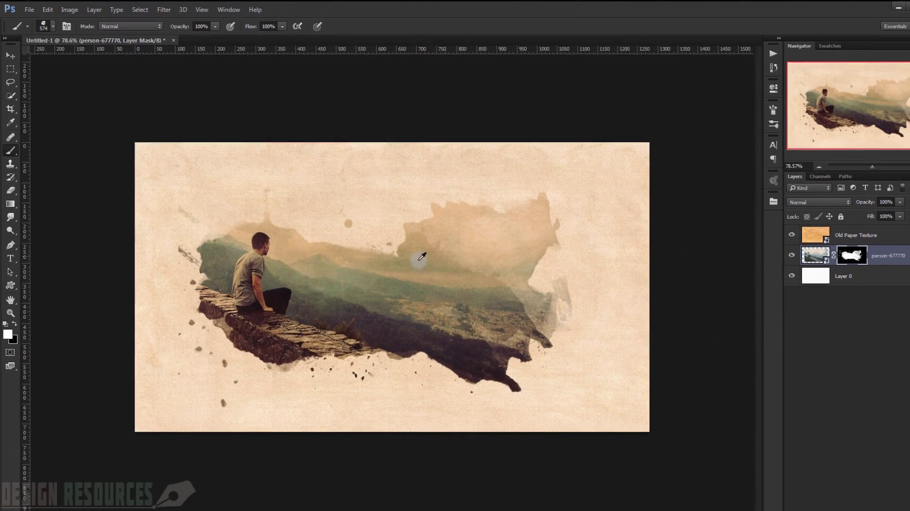
scroll(422, 267, up, 4)
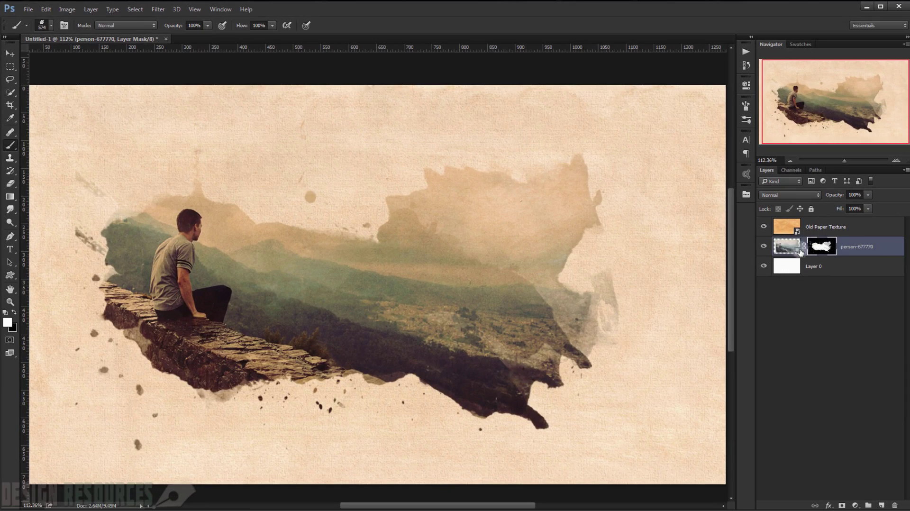
ctrl+click(882, 506)
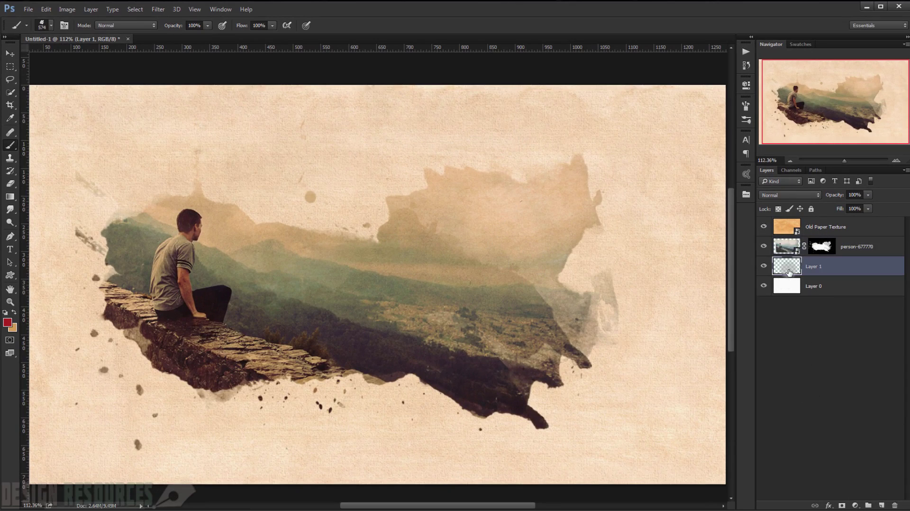
click(7, 323)
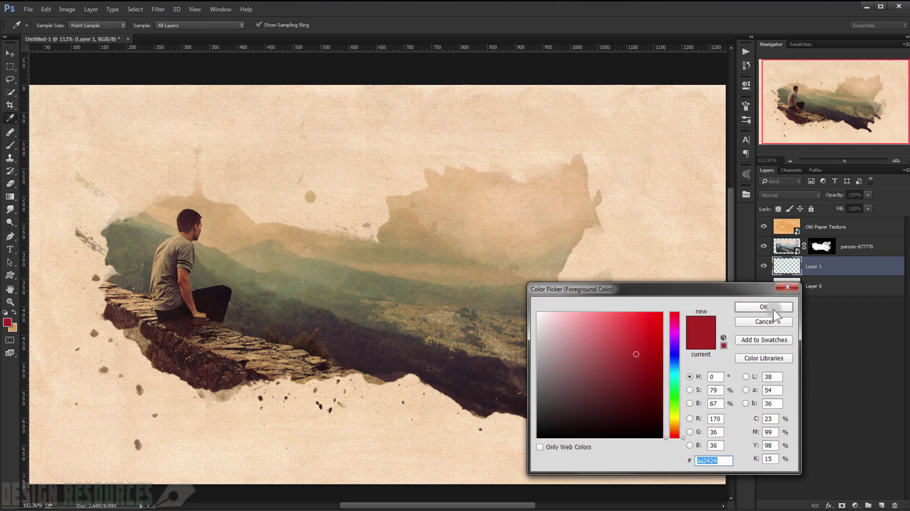
click(774, 309)
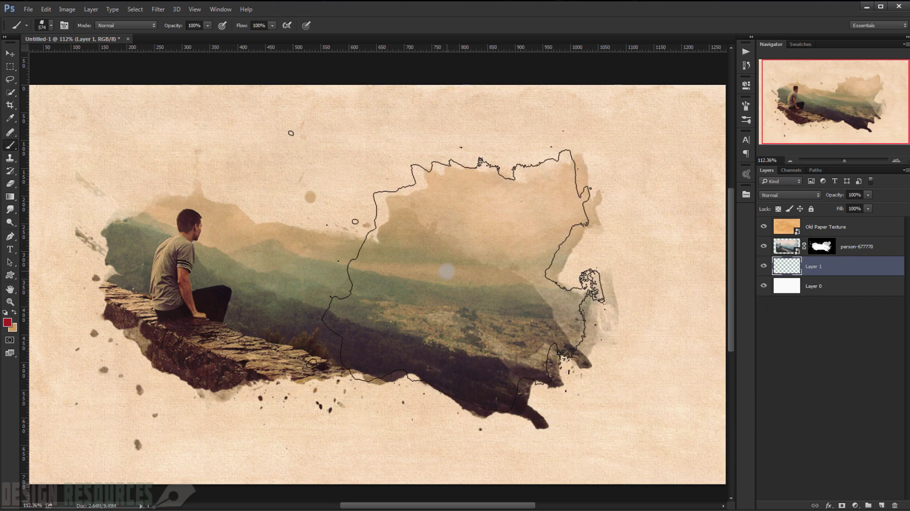
- Stamp red splatters on the new layer around the sky with the 574 px ragged brush and along the valley with the elongated 675 px brush
click(447, 271)
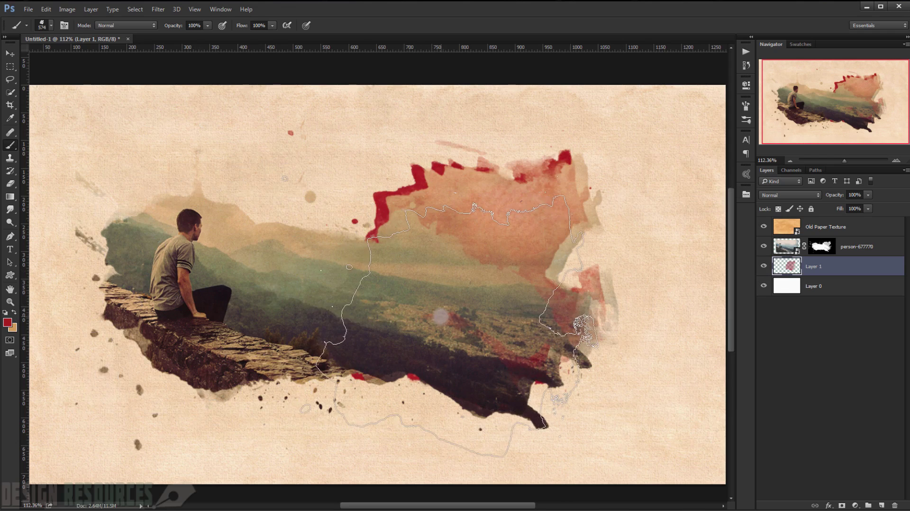
right_click(432, 316)
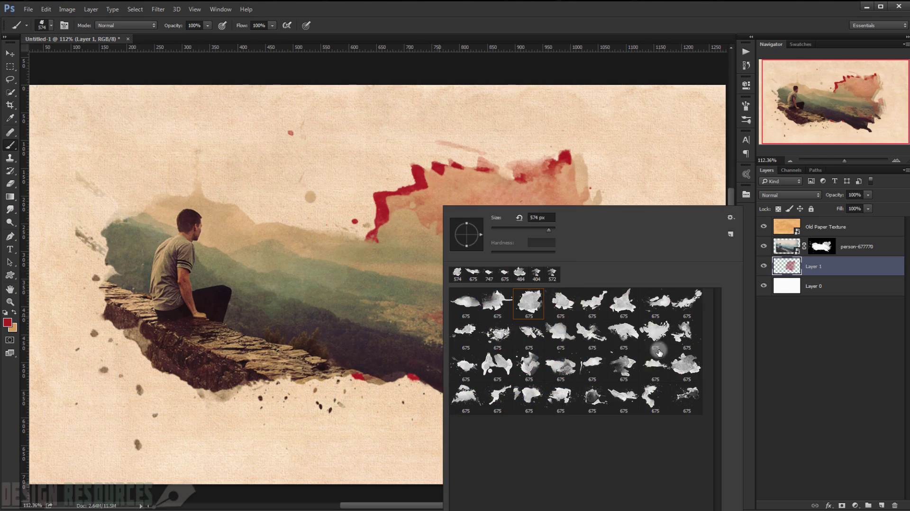
click(628, 401)
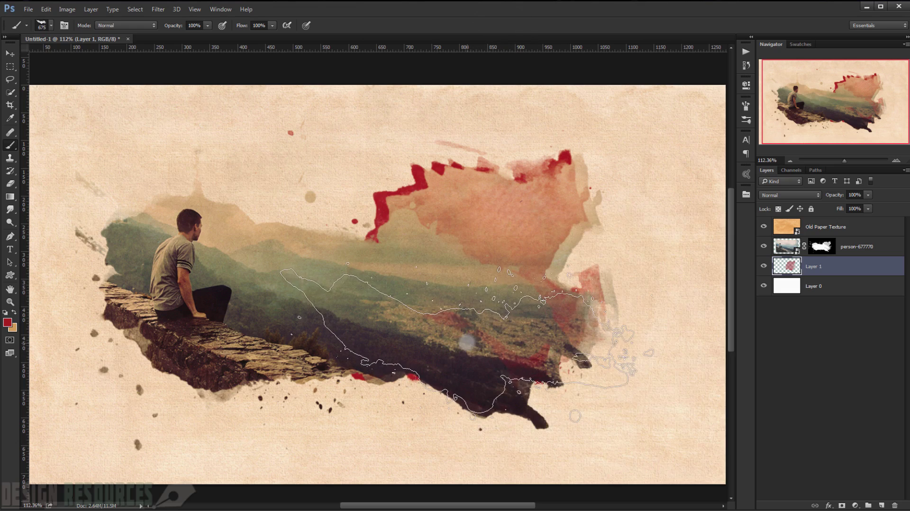
right_click(470, 339)
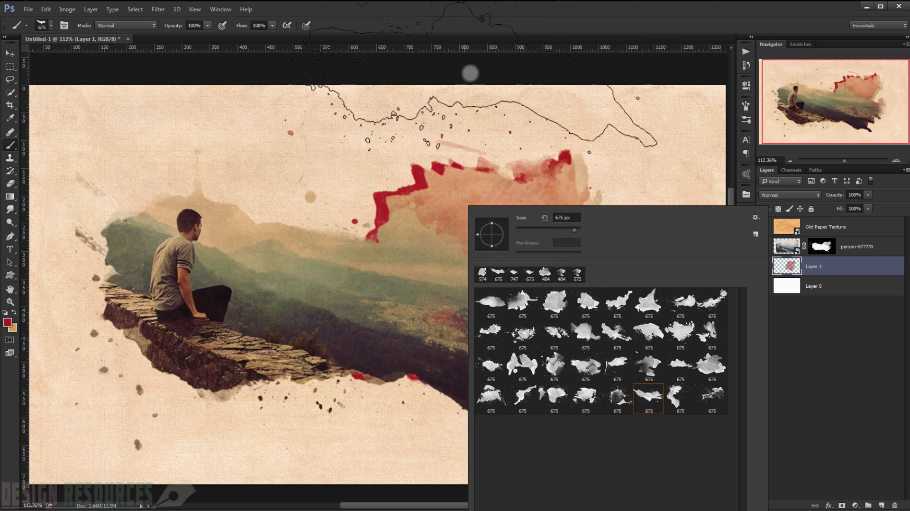
click(475, 28)
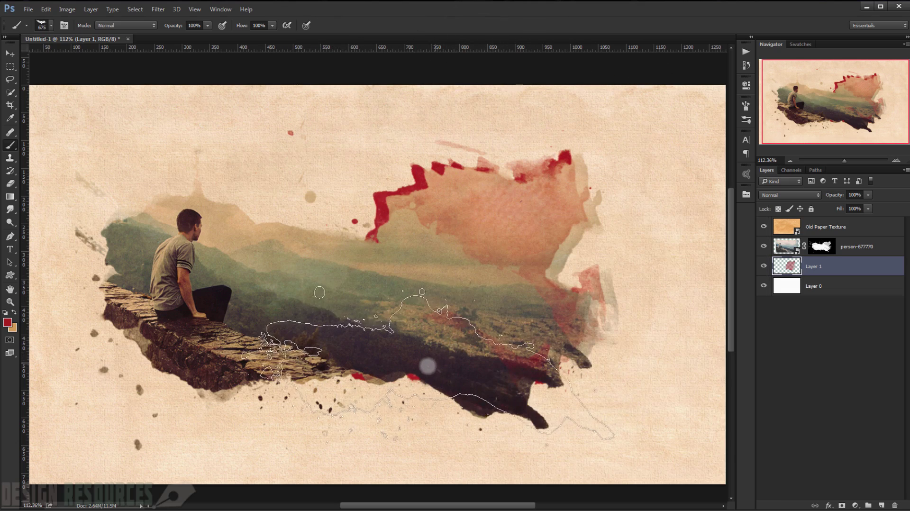
click(379, 355)
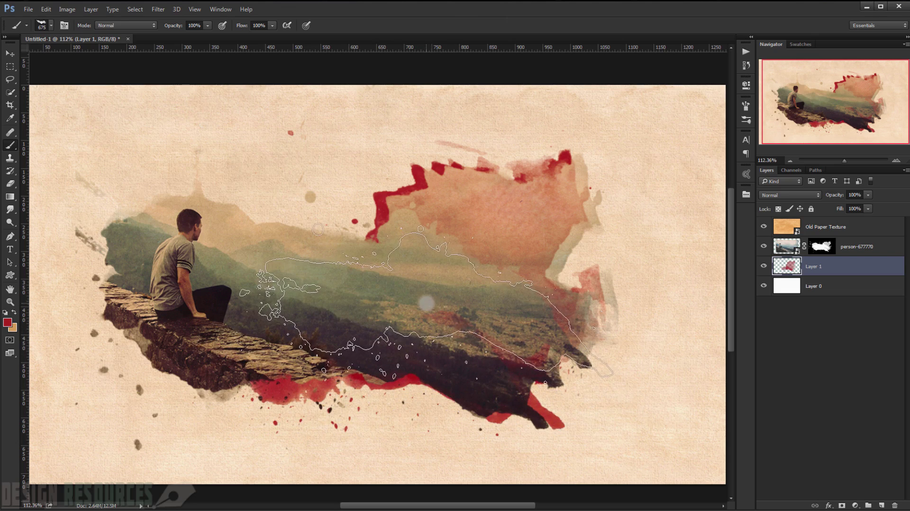
click(416, 299)
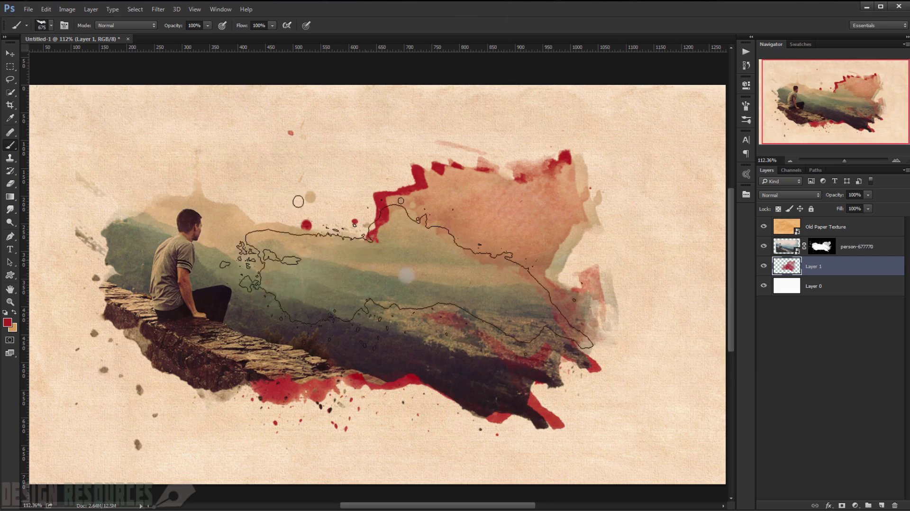
- Pick a compact 675 px splatter brush and set the foreground colour to orange #d59e58
right_click(377, 320)
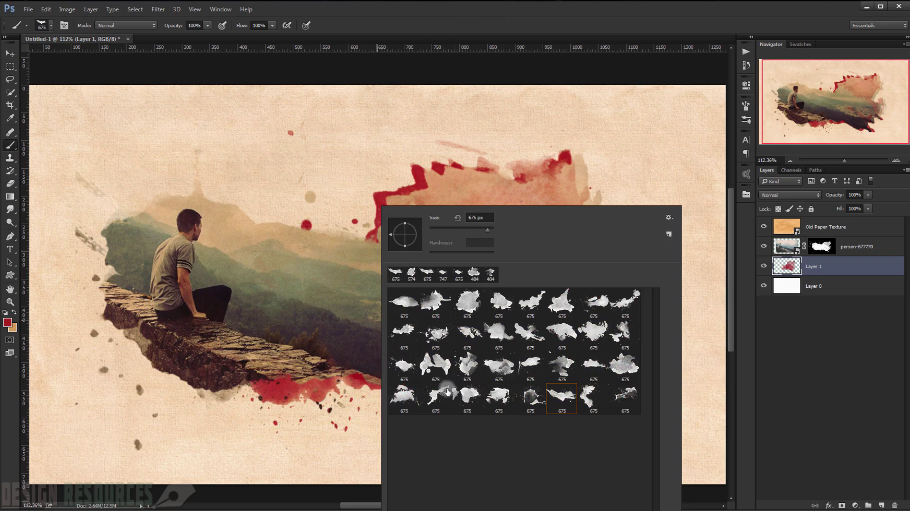
click(404, 372)
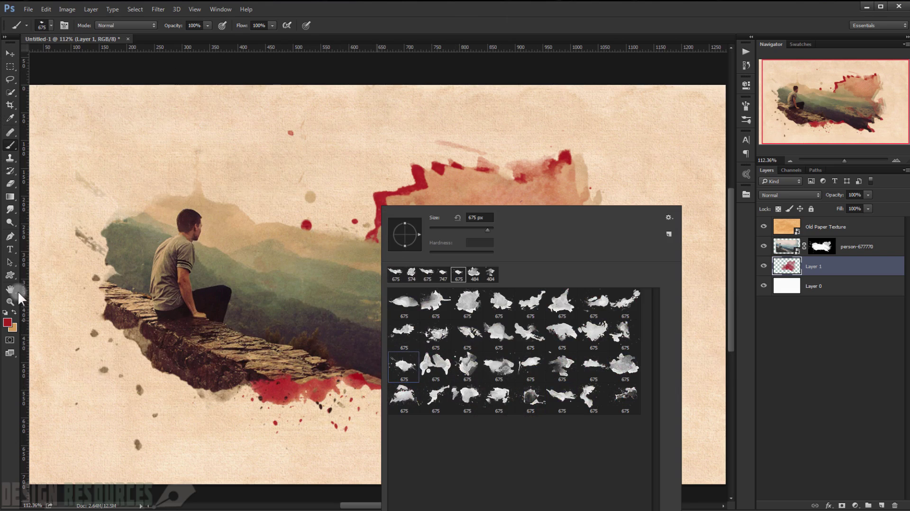
click(14, 312)
click(15, 311)
click(7, 322)
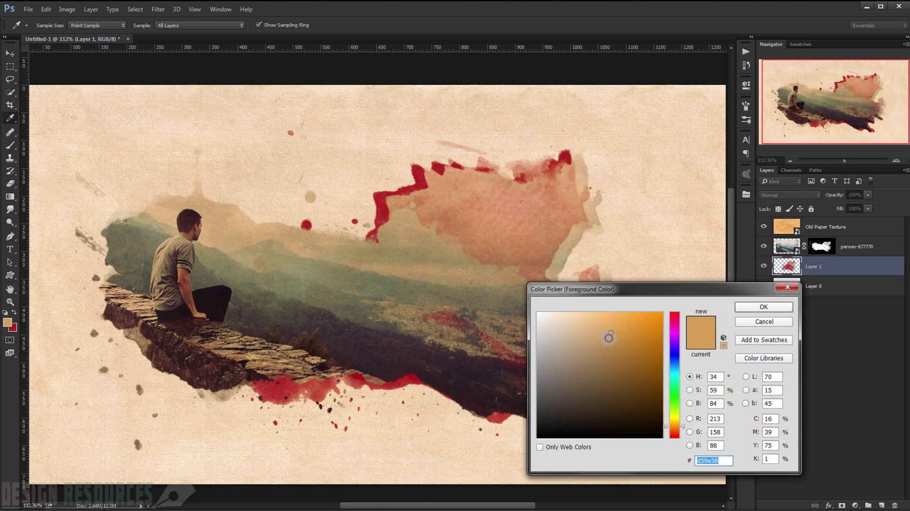
click(745, 307)
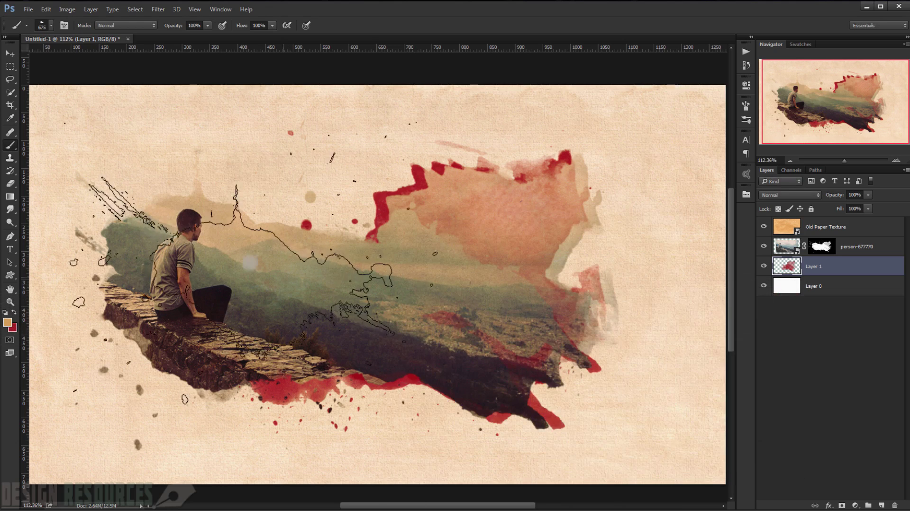
- Stamp orange splatters on Layer 1 around the man, the wall and the distant ridge, using the splatter brush at 675 and 493 px
mouse_move(199, 250)
mouse_down()
mouse_move(206, 234)
mouse_move(213, 324)
mouse_move(200, 321)
mouse_up()
scroll(285, 280, down, 3)
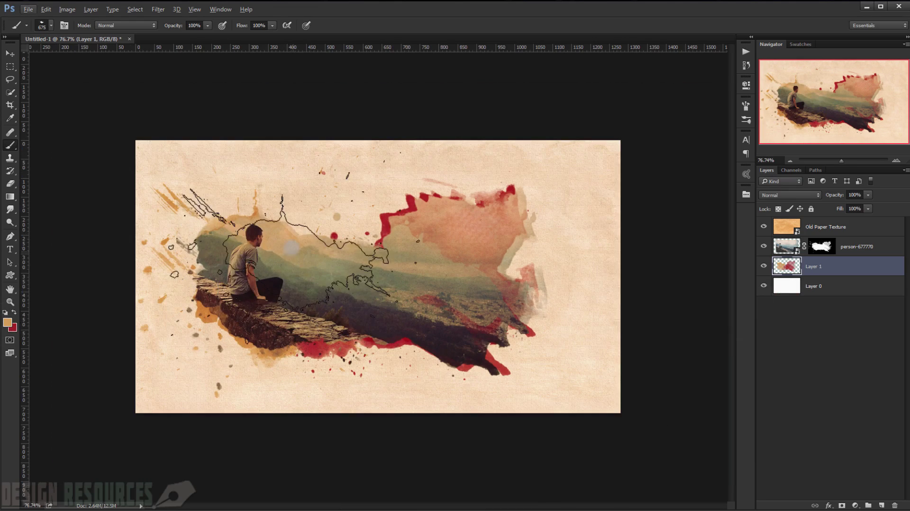
click(315, 248)
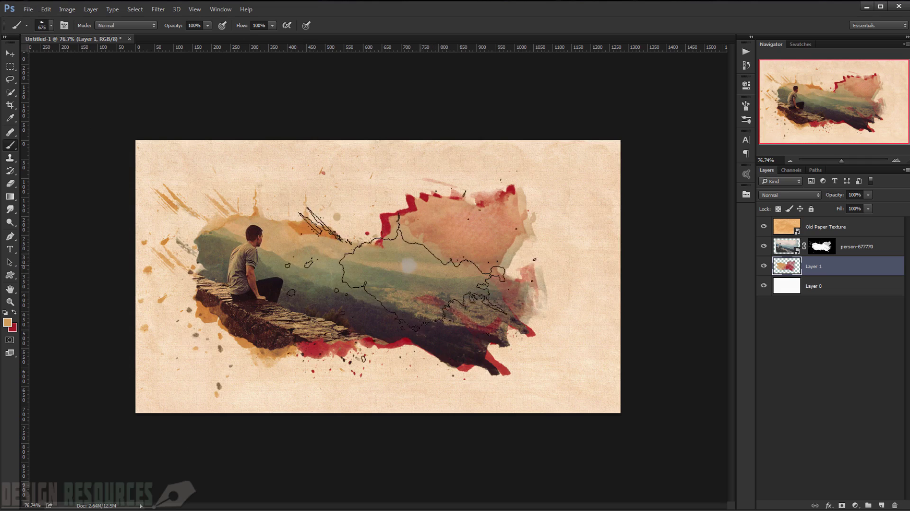
drag(420, 264, 386, 261)
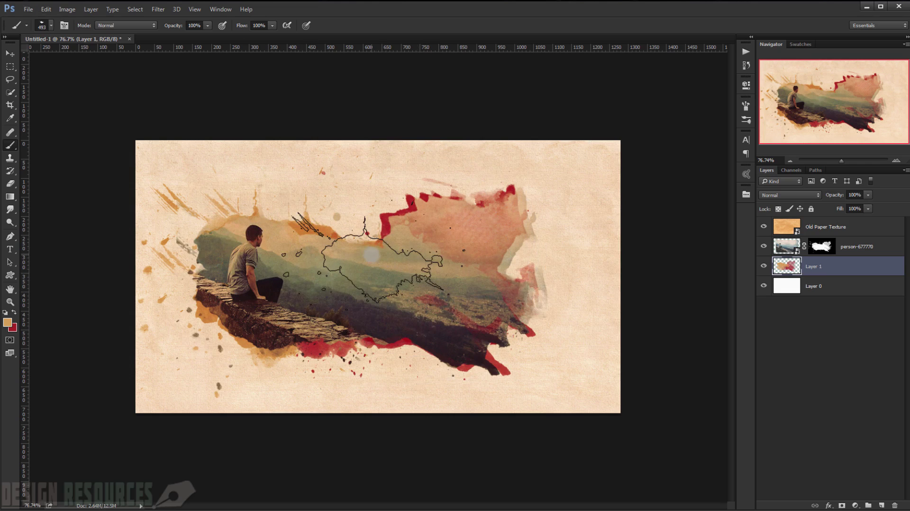
click(372, 255)
scroll(467, 259, down, 4)
scroll(441, 261, up, 4)
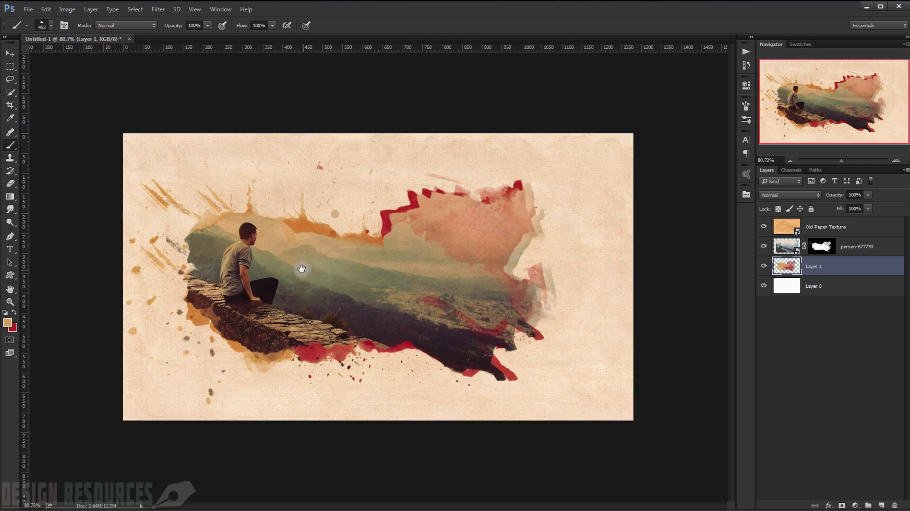
scroll(315, 267, up, 5)
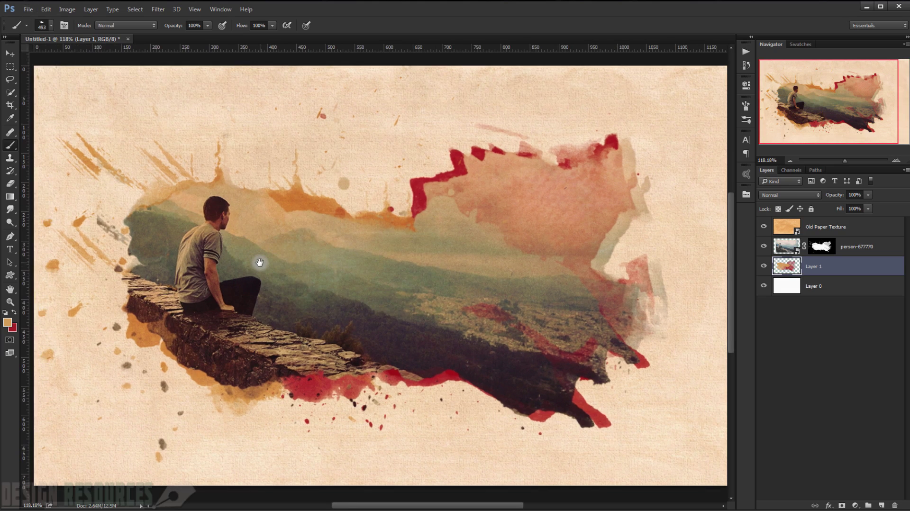
scroll(372, 251, down, 5)
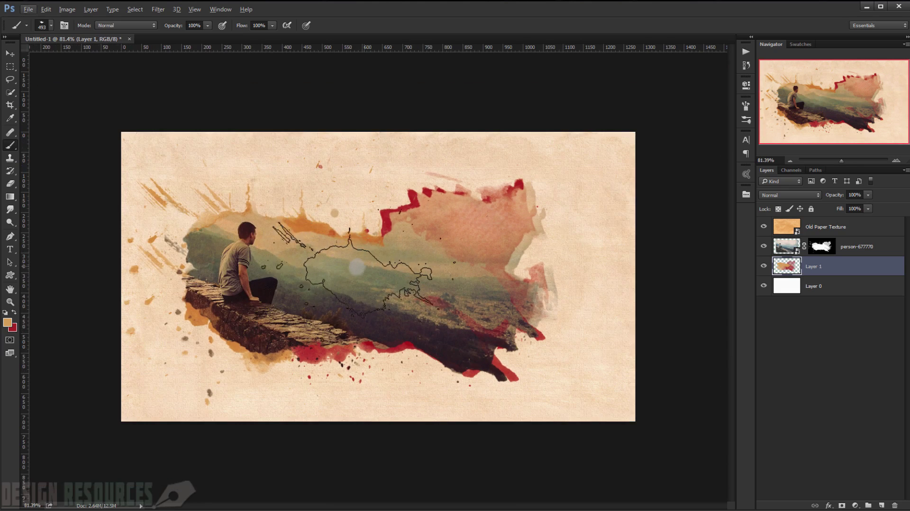
- Duplicate the Old Paper Texture layer and set the copy to Normal blend mode at 60% opacity
click(859, 236)
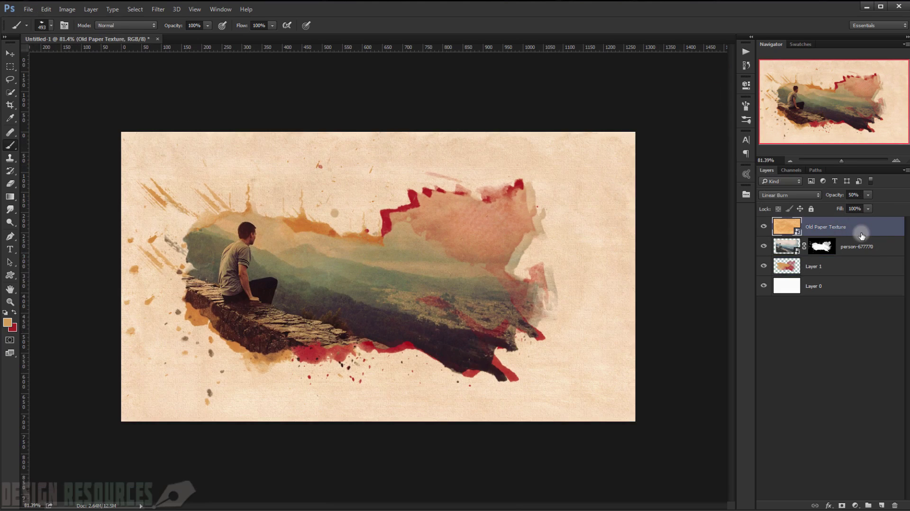
key(ctrl+j)
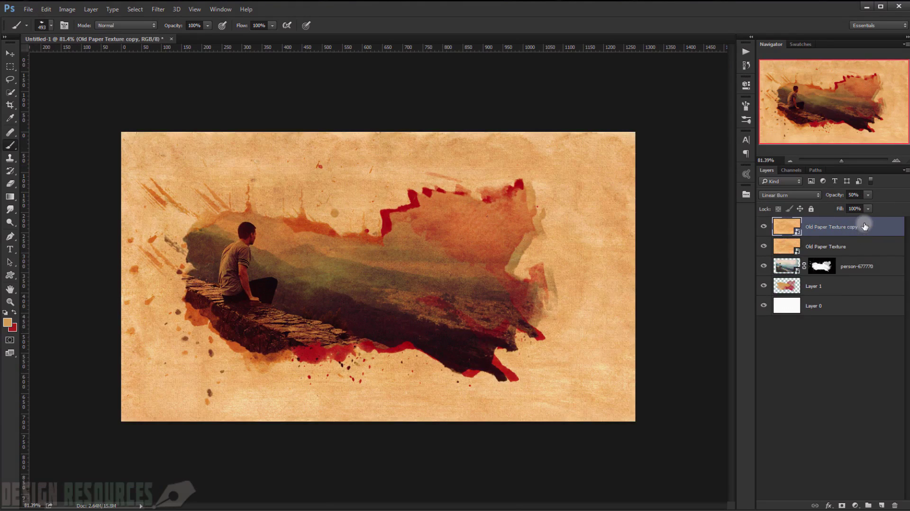
click(802, 195)
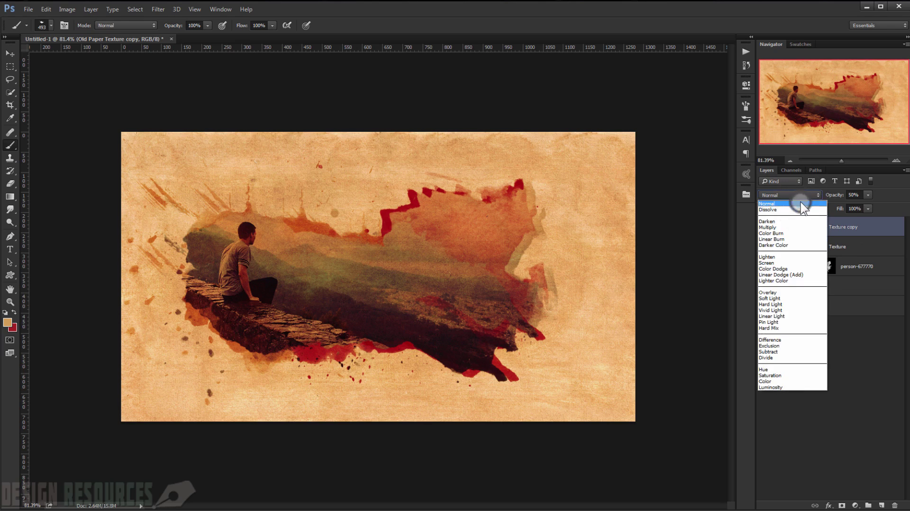
click(801, 200)
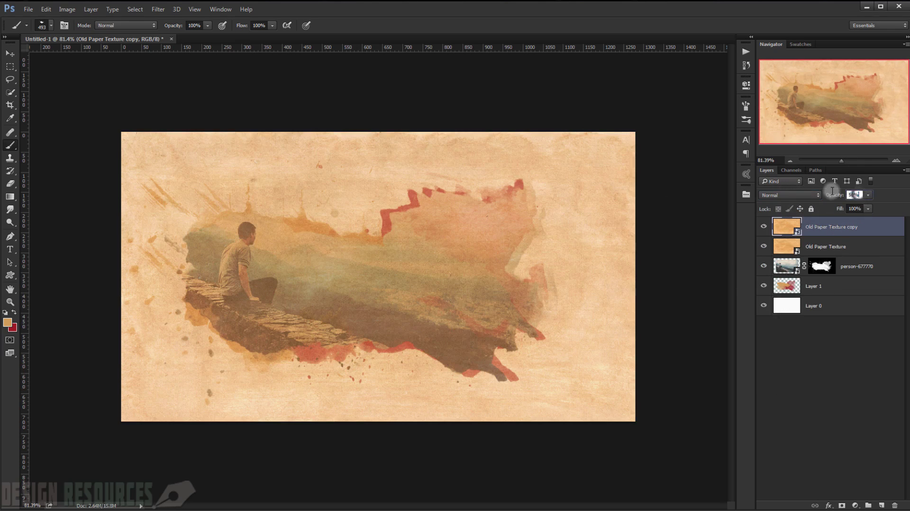
text(60)
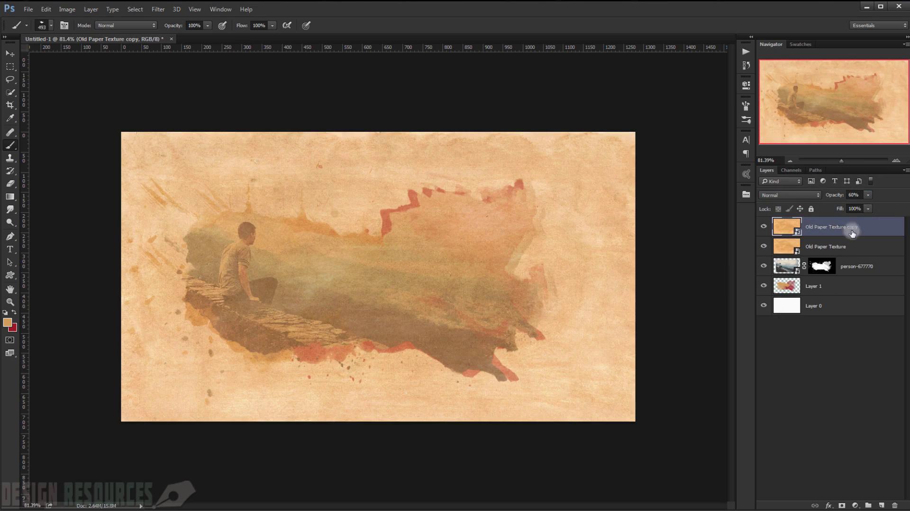
- Add a black layer mask to the Old Paper Texture copy and pick the broad arched 675 px splatter brush
alt+click(843, 506)
scroll(441, 311, up, 3)
scroll(427, 290, down, 3)
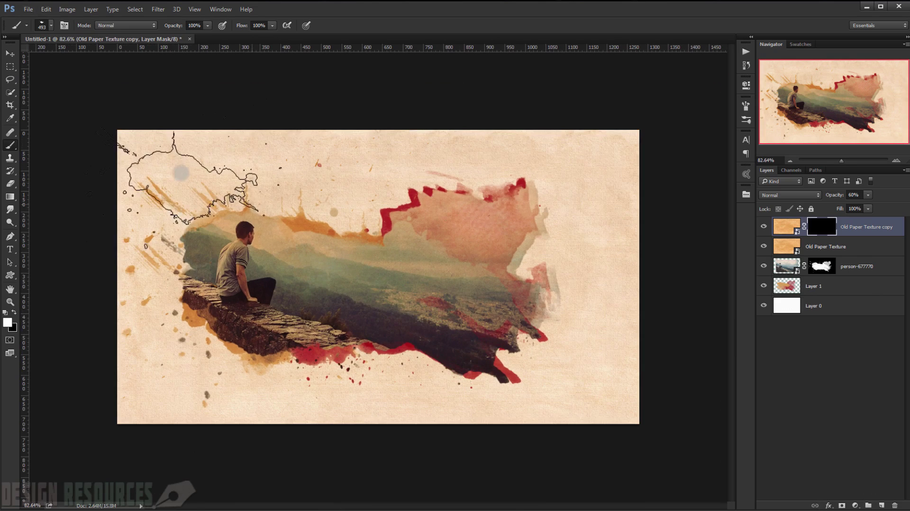
right_click(207, 156)
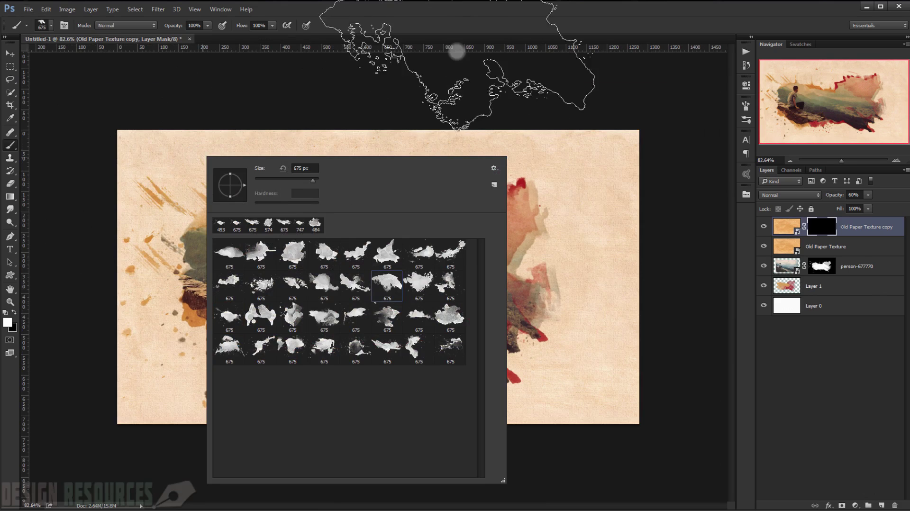
click(467, 23)
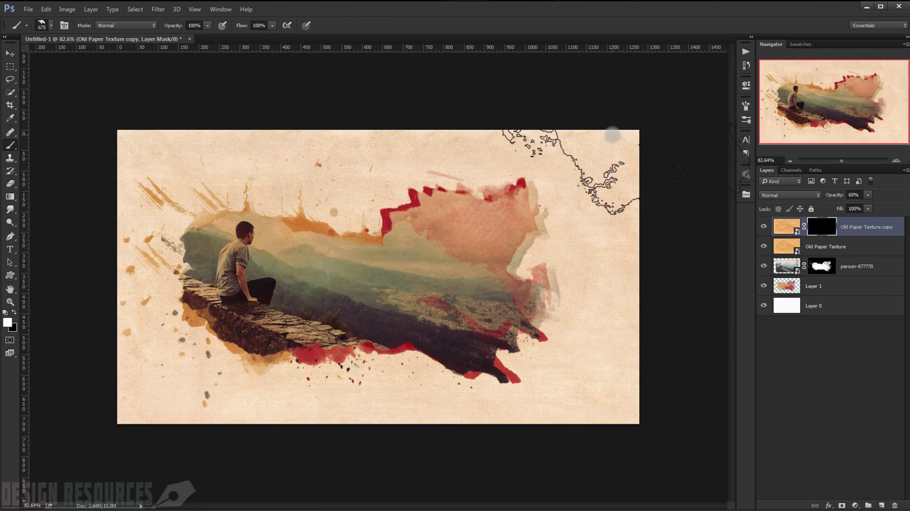
- Stamp white on the texture copy's mask along the canvas borders to bring the paper in around the painting
click(613, 137)
click(421, 141)
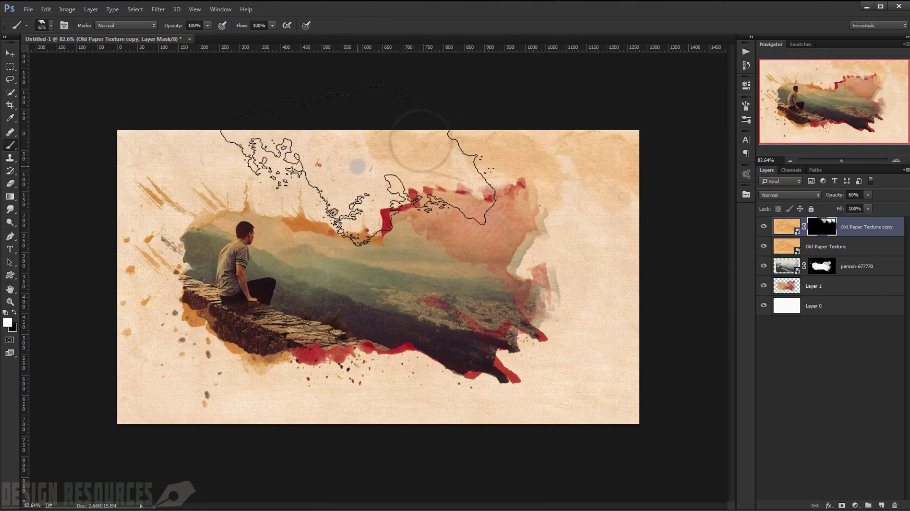
click(422, 161)
click(321, 168)
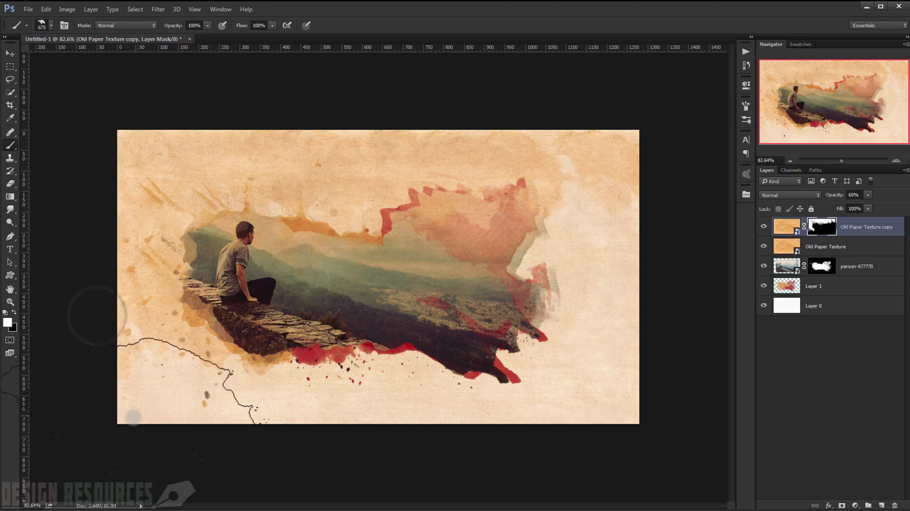
click(397, 421)
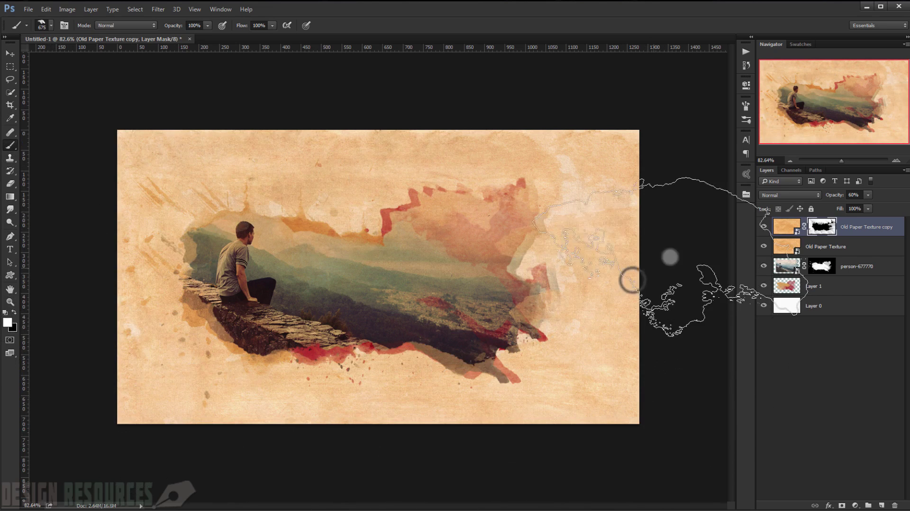
click(353, 163)
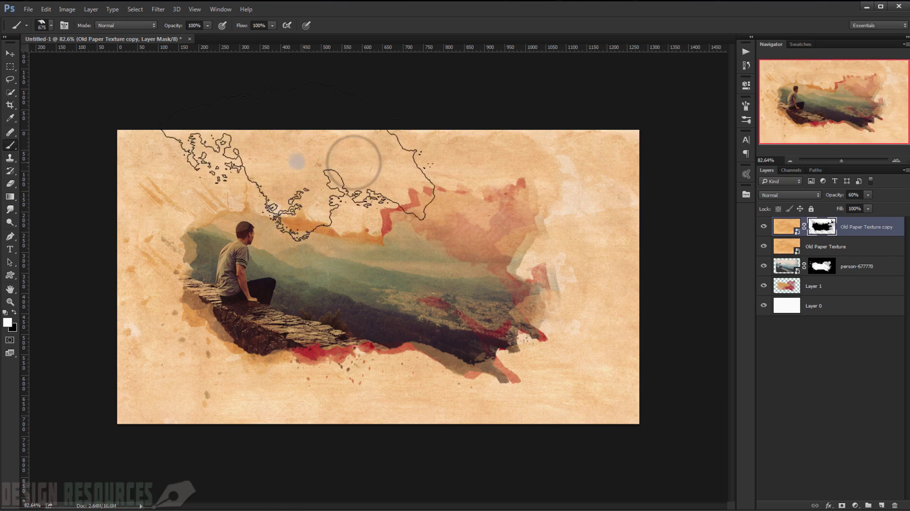
click(295, 161)
- Enlarge the splatter brush to 923 px and stamp more paper texture into the mask over the painting's outer edges
scroll(490, 188, up, 4)
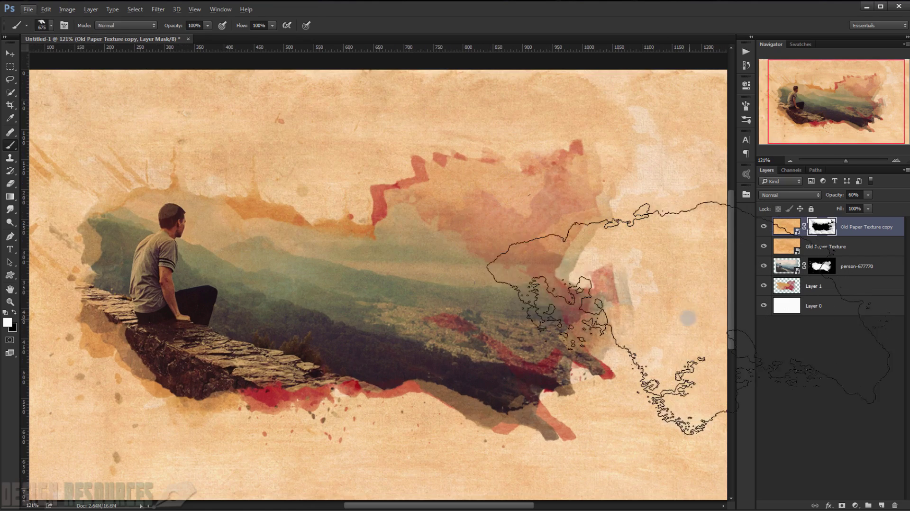
scroll(682, 332, down, 5)
mouse_move(461, 365)
mouse_down()
mouse_move(490, 366)
mouse_move(485, 338)
mouse_up()
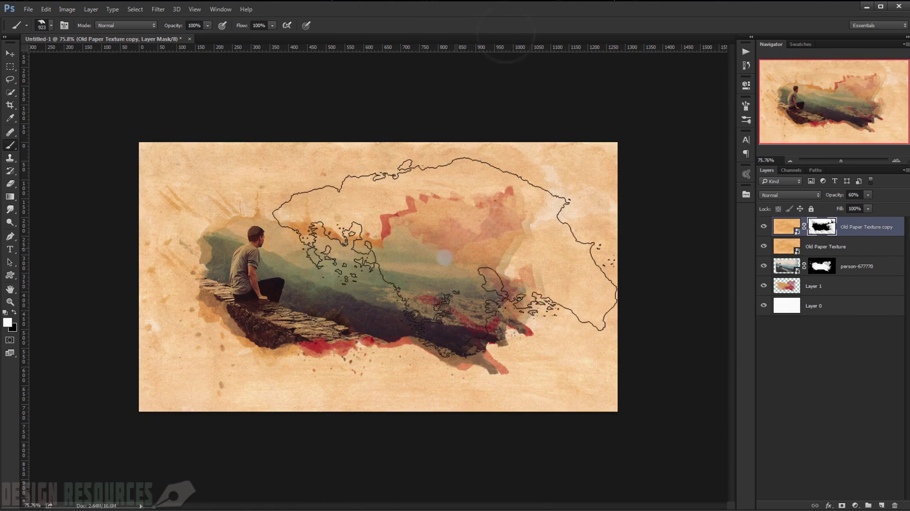
right_click(442, 257)
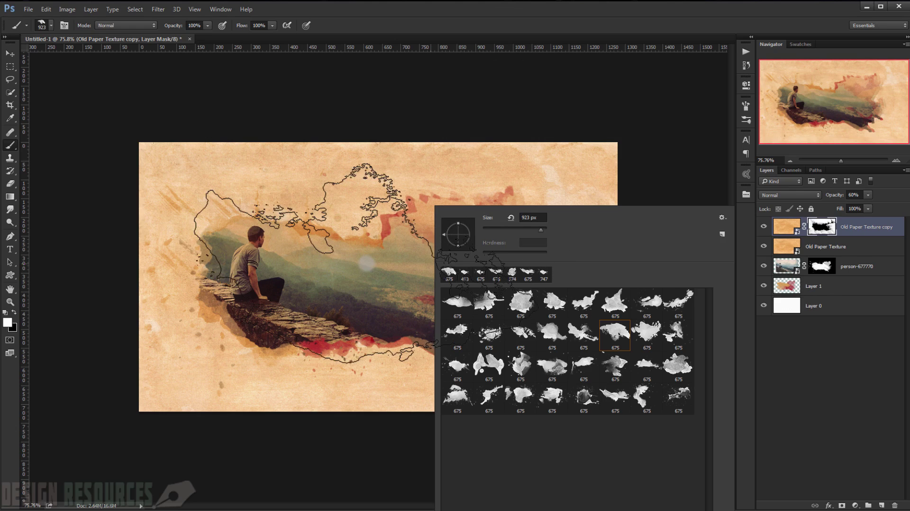
click(537, 23)
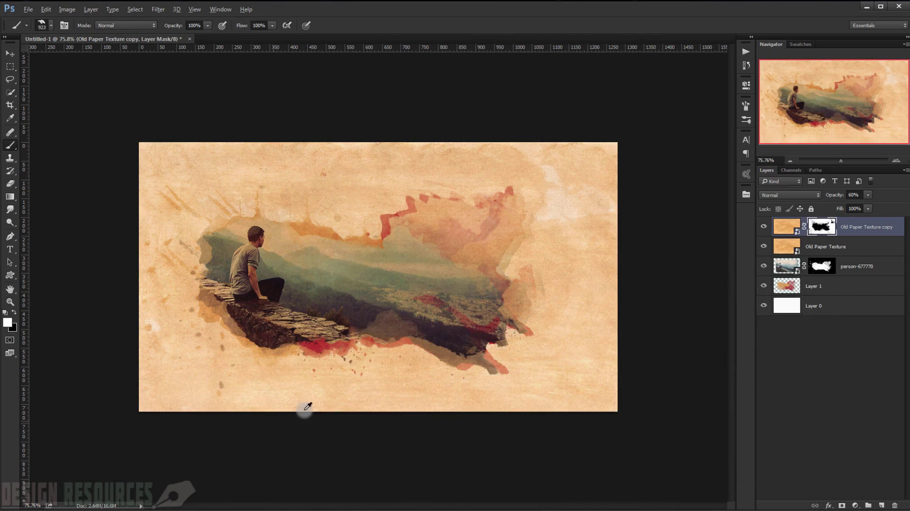
key(ctrl+plus)
key(ctrl+minus)
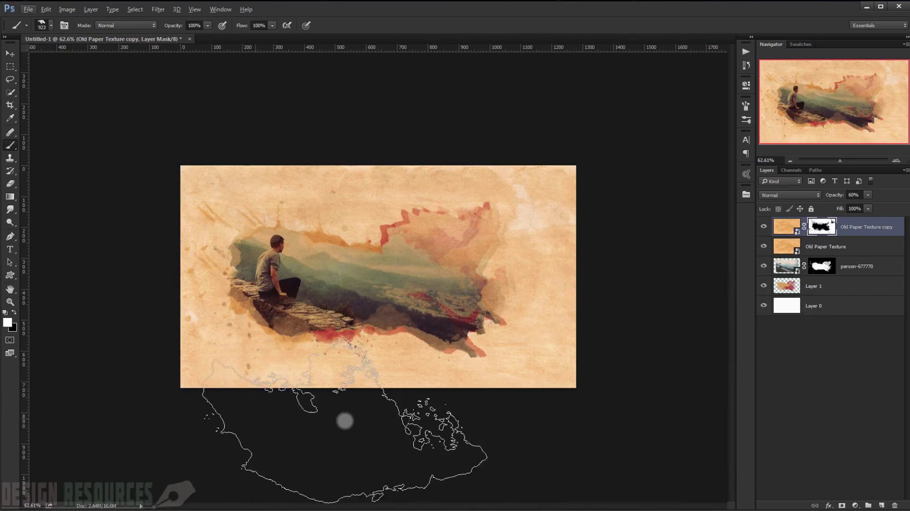
key(ctrl+plus)
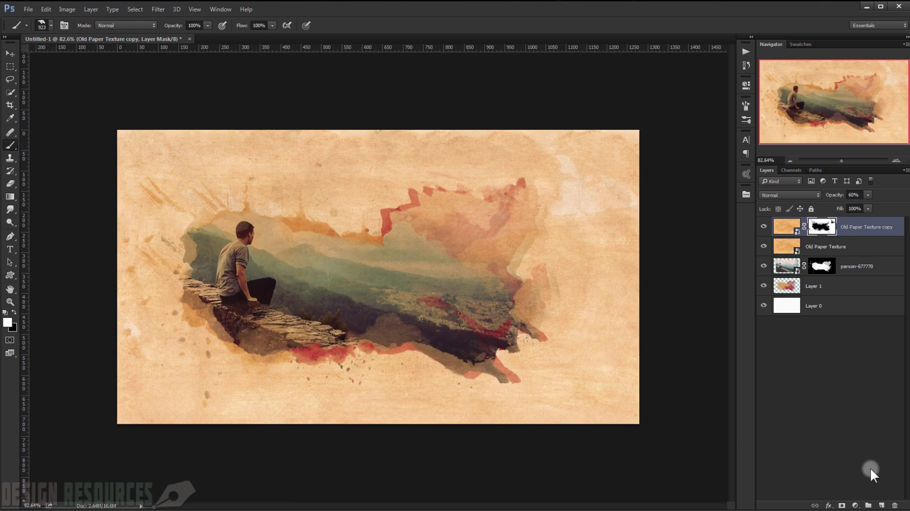
- Add a Curves adjustment layer above the Old Paper Texture copy with the default name and options
click(98, 8)
mouse_move(122, 108)
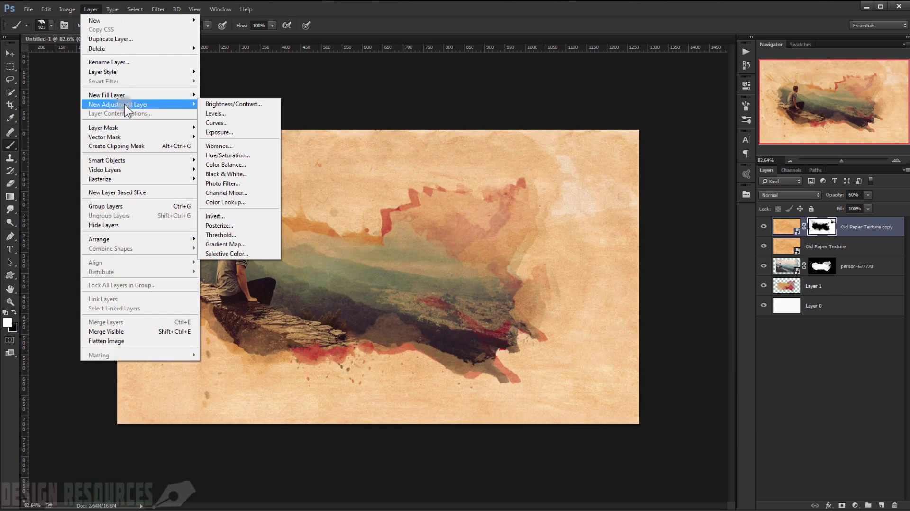
click(221, 123)
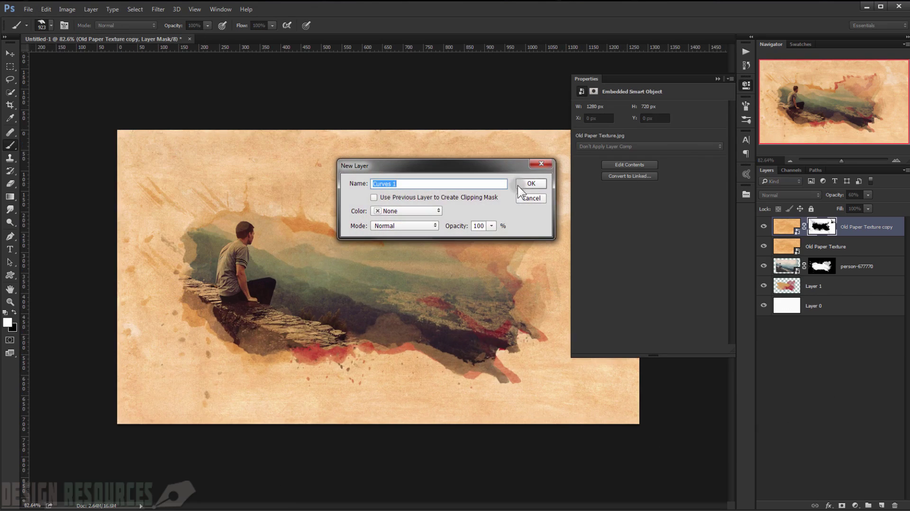
click(532, 184)
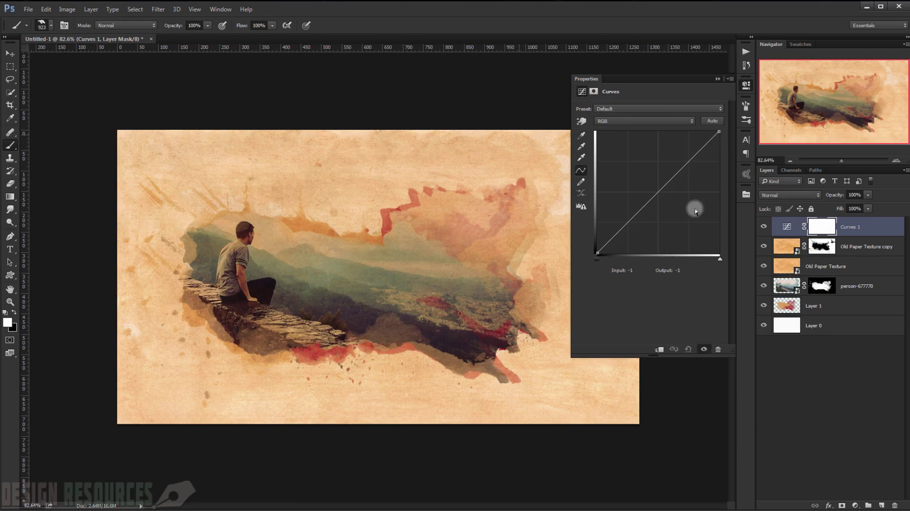
- Shape the RGB curve with shadow, midtone and highlight points, placing the midtone at input 132, output 122 and the highlight at 203, 178
click(630, 224)
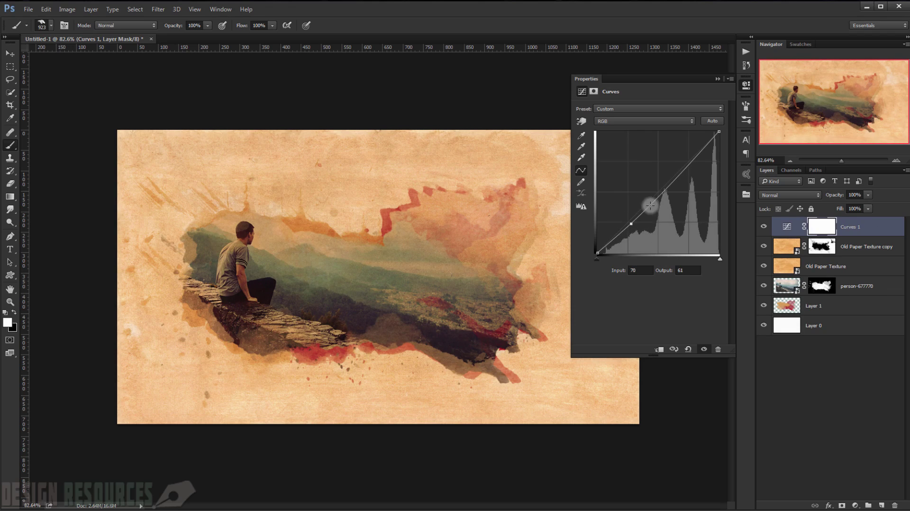
drag(659, 192, 656, 190)
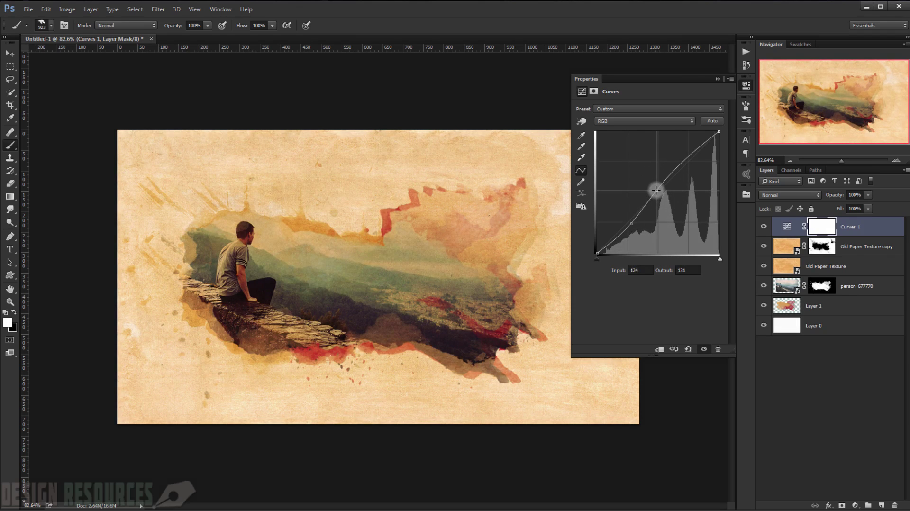
drag(685, 164, 688, 165)
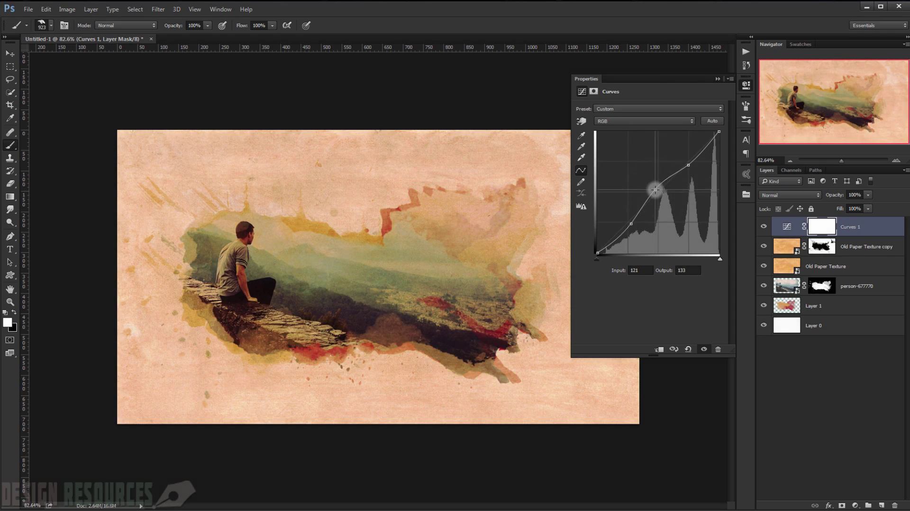
drag(635, 225, 630, 222)
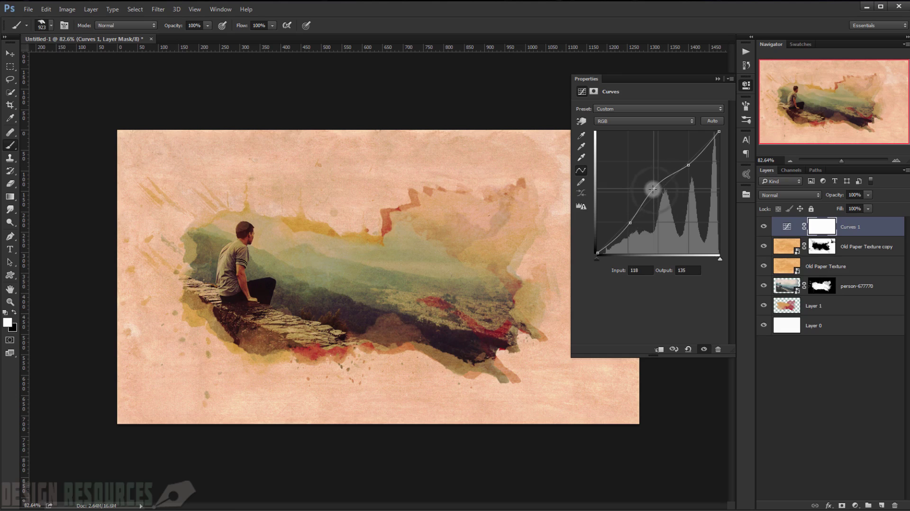
drag(654, 191, 660, 195)
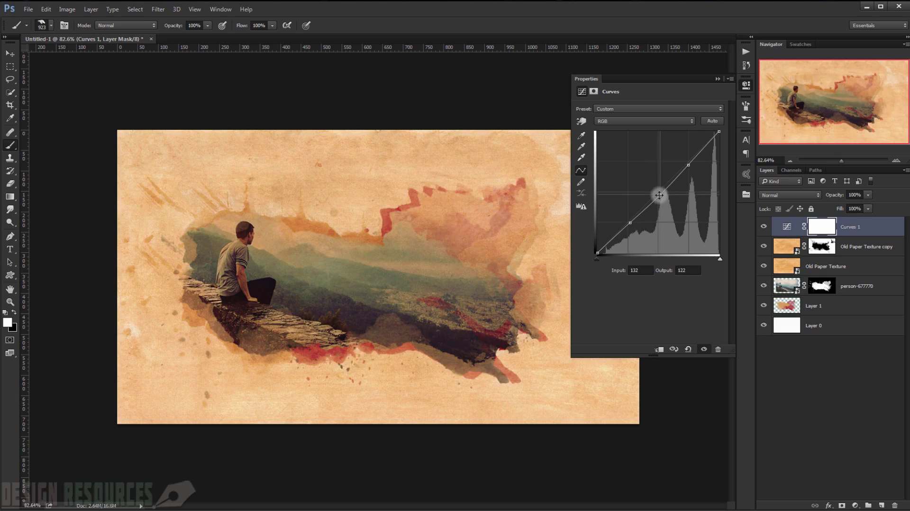
drag(683, 165, 691, 169)
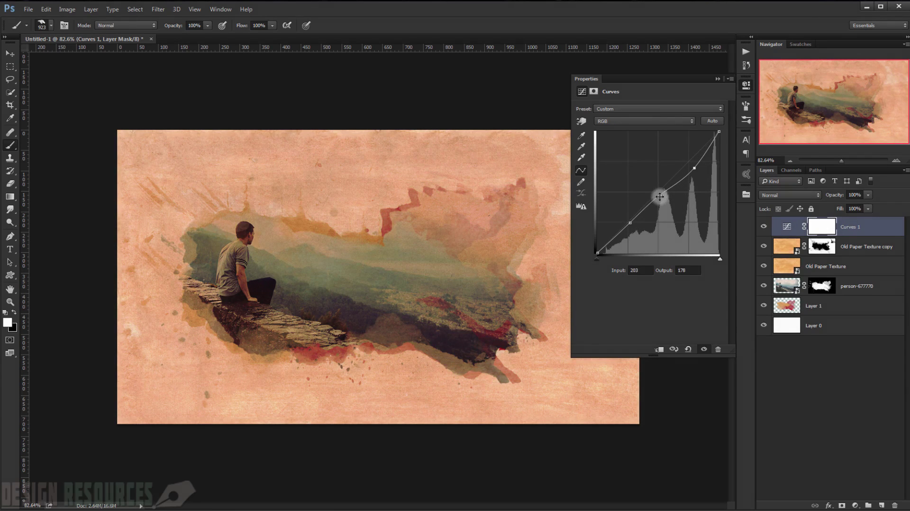